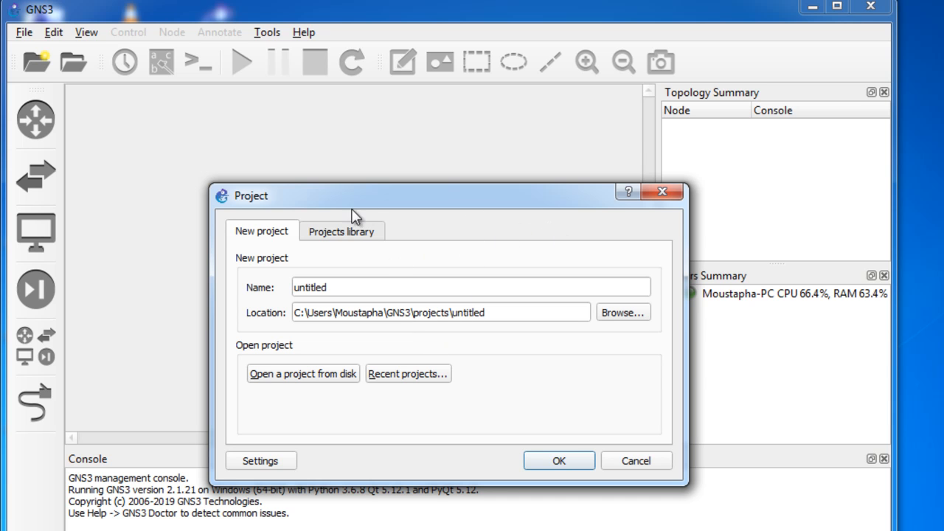
- Dismiss the startup Project dialog, return to the GNS3 window and examine the list of router appliances
left_click(663, 194)
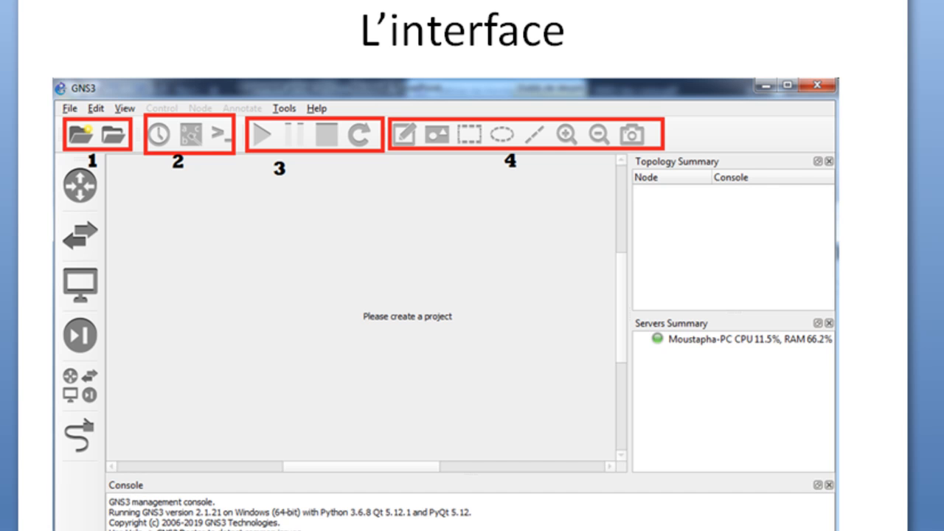
key("alt+Tab")
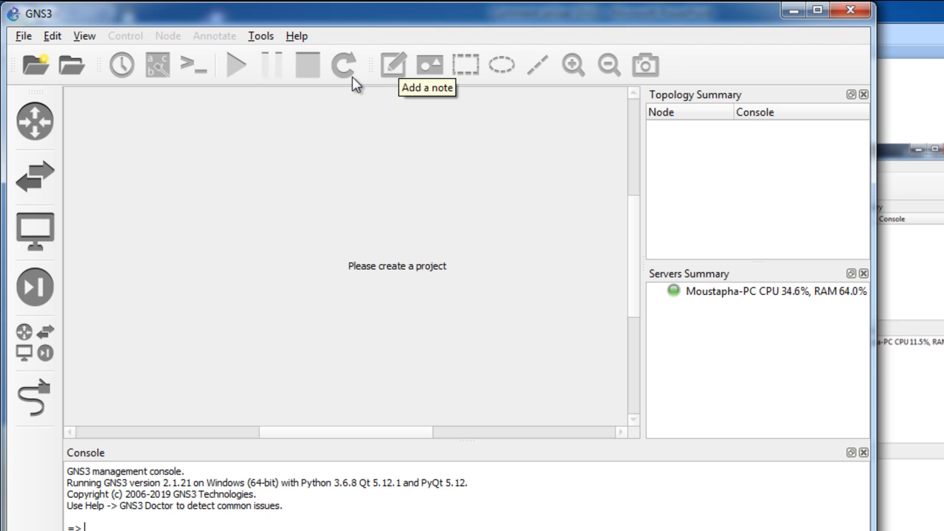
left_click(40, 126)
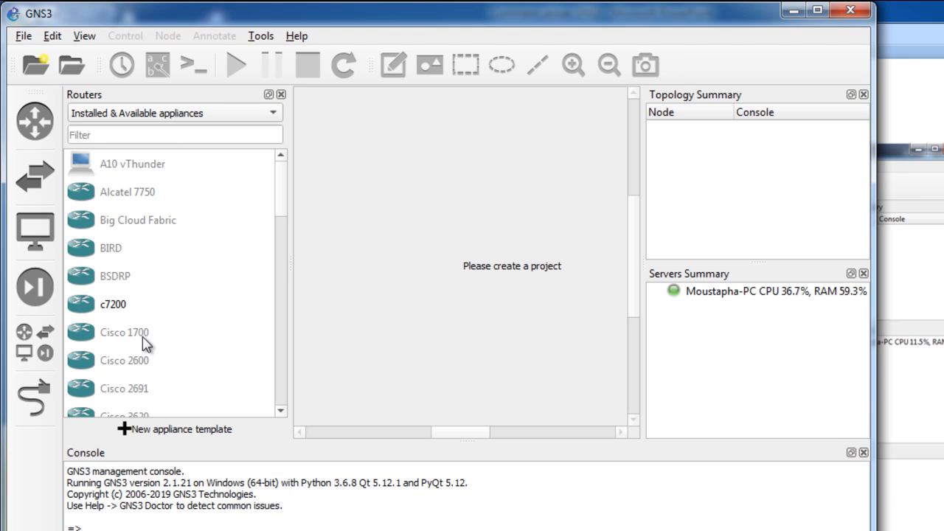
left_click(281, 411)
left_click(281, 411)
left_click(281, 410)
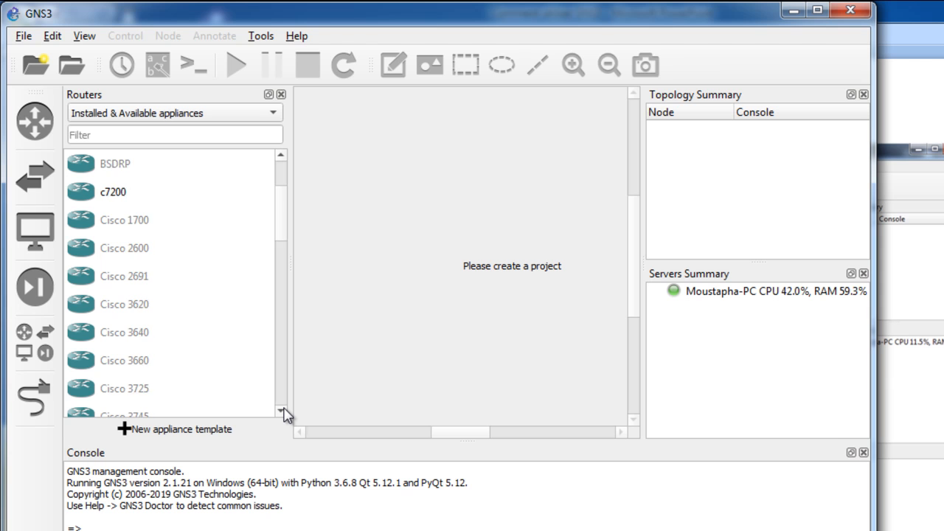
scroll(285, 415, "down", 1)
left_click(281, 411)
left_click(281, 411)
left_click(281, 411)
left_click(281, 411)
left_click(281, 411)
left_click(281, 411)
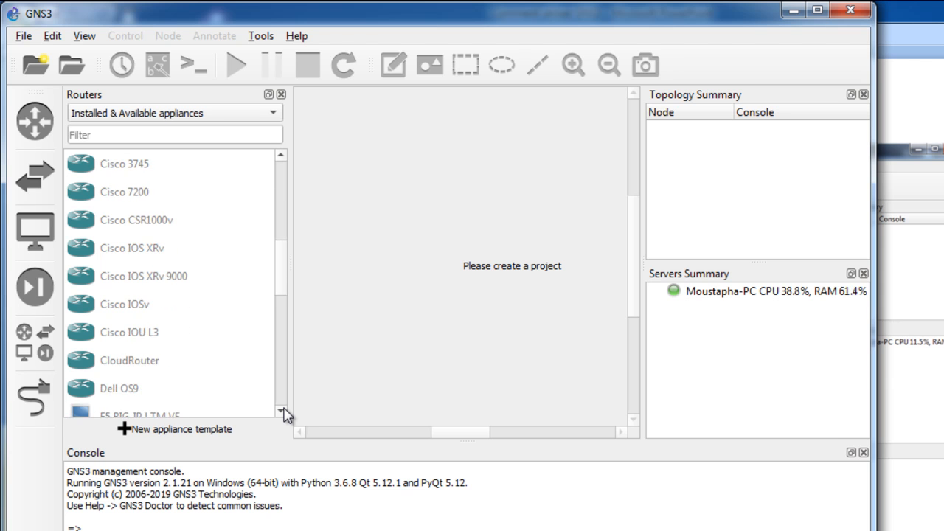
left_click(281, 411)
left_click(281, 411)
left_click(281, 411)
left_click(281, 411)
left_click(281, 411)
left_click(281, 410)
left_click(282, 411)
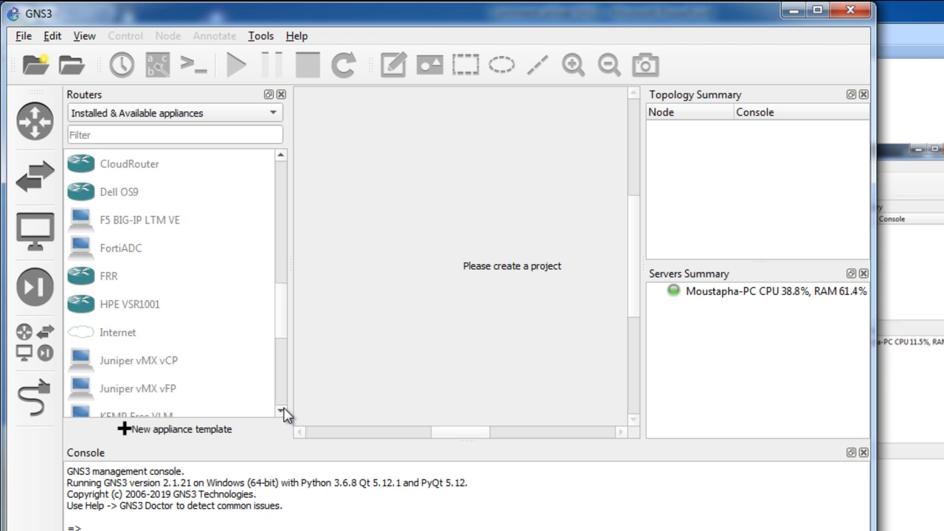
left_click(281, 411)
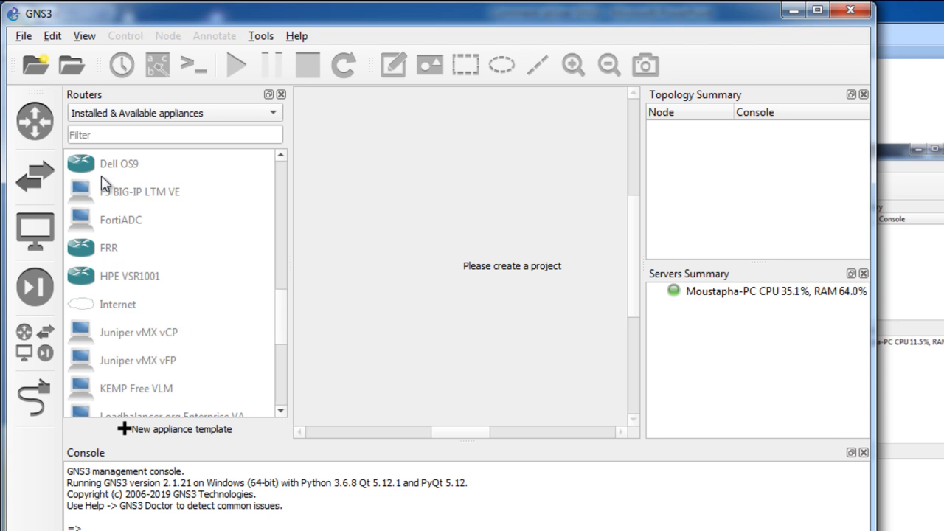
- Examine the list of installed and available end devices through to its last entry
left_click(32, 234)
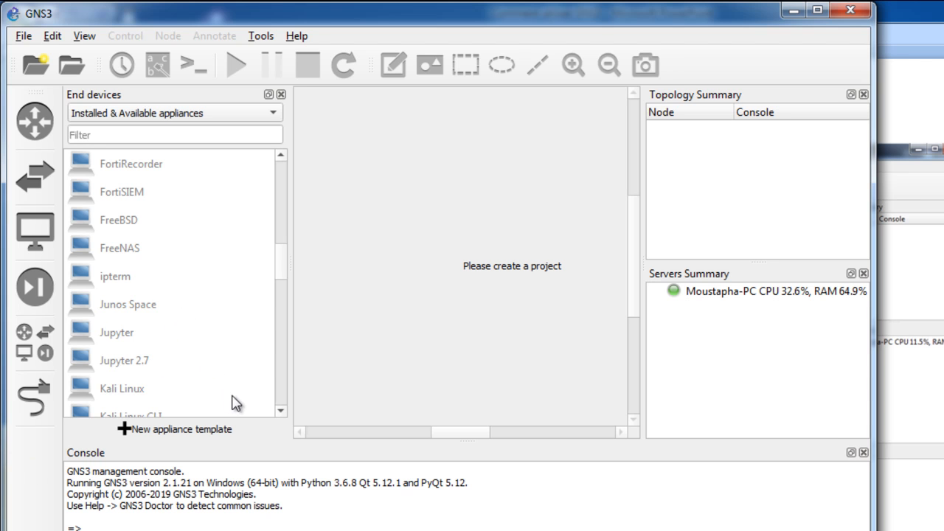
left_click(275, 410)
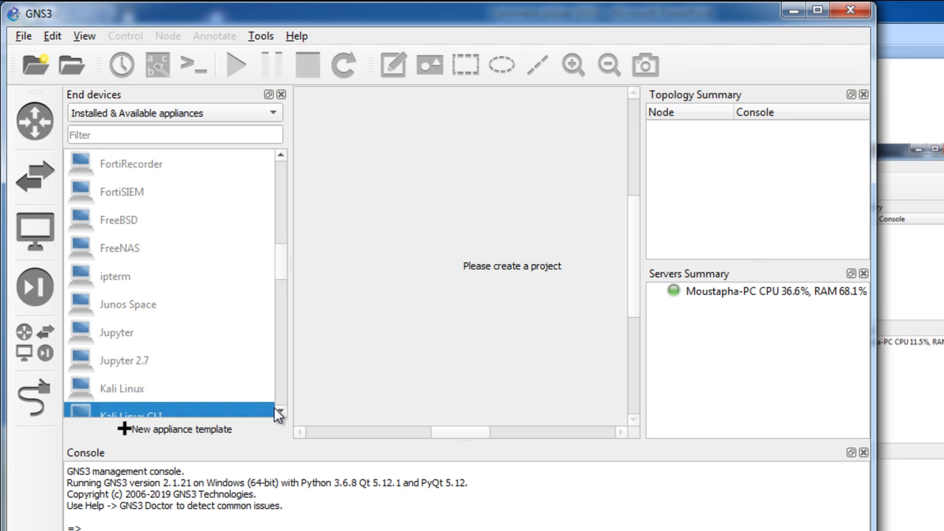
left_click(280, 411)
left_click(281, 412)
left_click(282, 413)
left_click(283, 414)
left_click(281, 411)
left_click(281, 412)
left_click(281, 411)
left_click(281, 412)
left_click(281, 412)
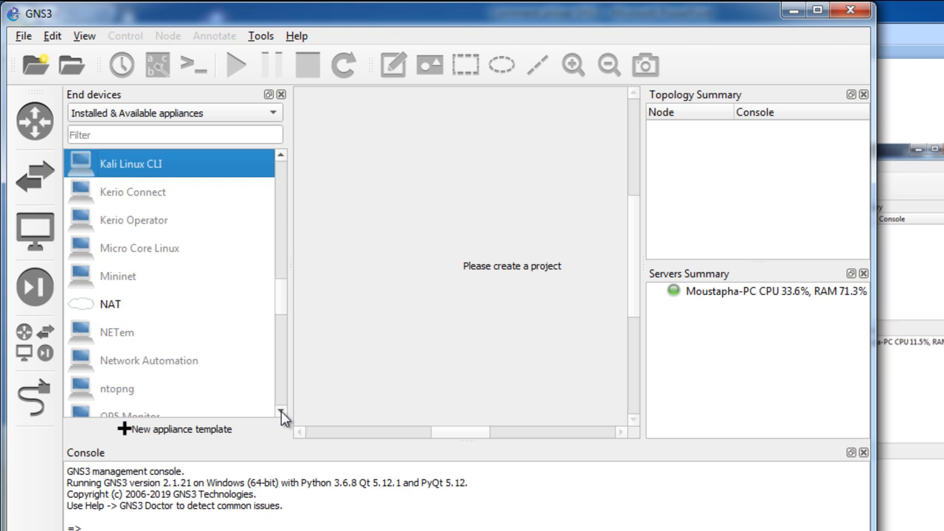
left_click(281, 412)
left_click(281, 411)
left_click(281, 412)
left_click(281, 411)
left_click(281, 412)
left_click(282, 412)
left_click(281, 412)
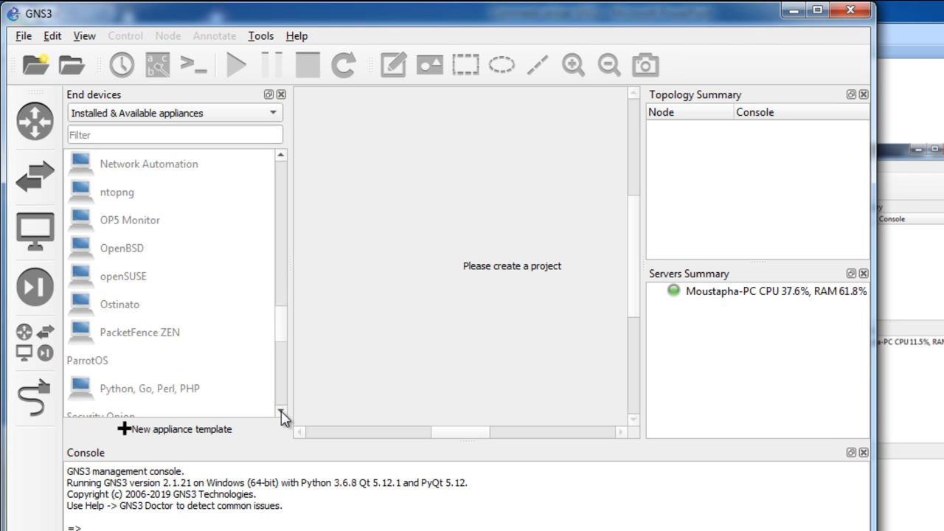
left_click(281, 412)
left_click(281, 412)
left_click(281, 411)
left_click(281, 411)
left_click(281, 412)
left_click(281, 412)
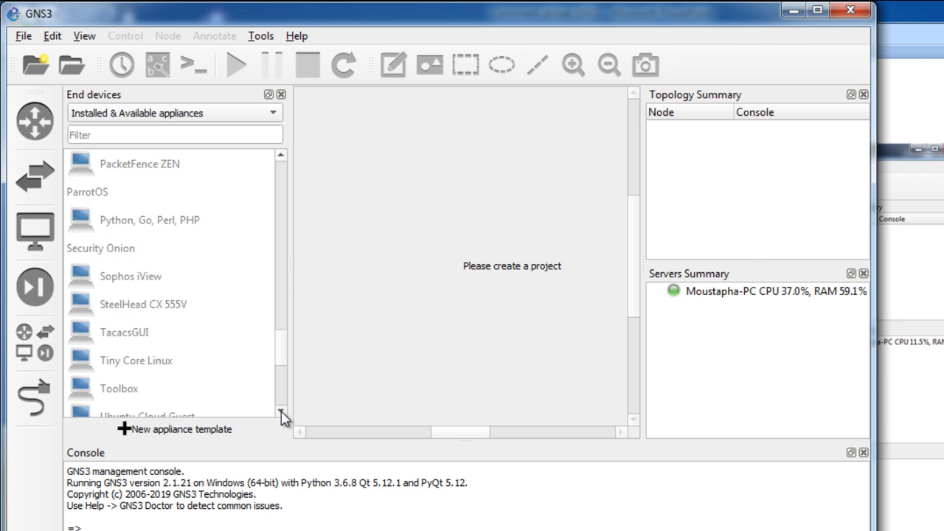
left_click(281, 412)
left_click(281, 412)
left_click(281, 412)
left_click(281, 412)
left_click(281, 411)
left_click(282, 412)
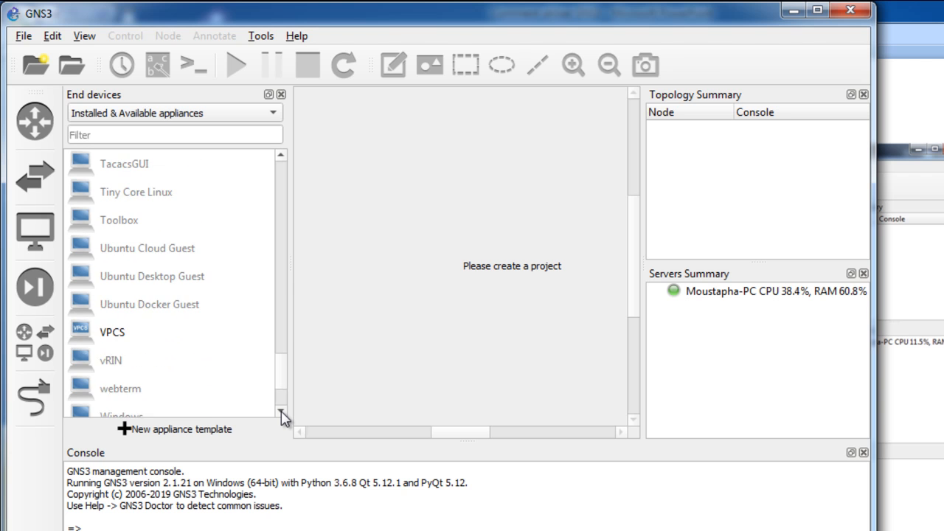
left_click(281, 411)
left_click(281, 412)
left_click(282, 411)
left_click(282, 411)
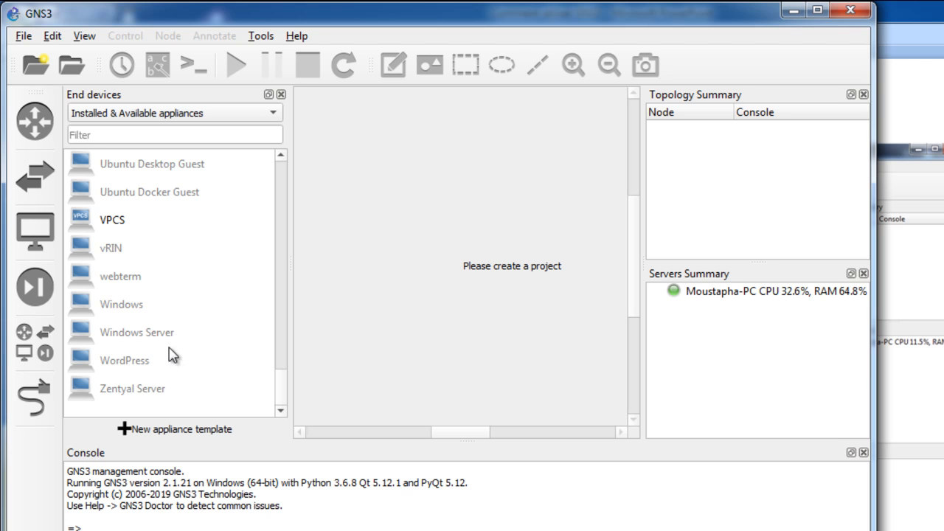
- Look over the all-devices and security devices lists, and close the device list
left_click(26, 343)
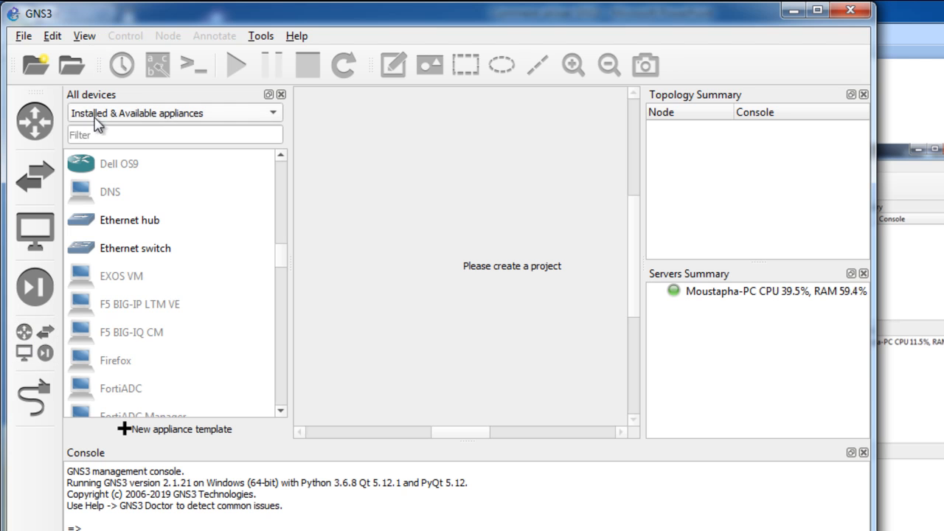
left_click(56, 303)
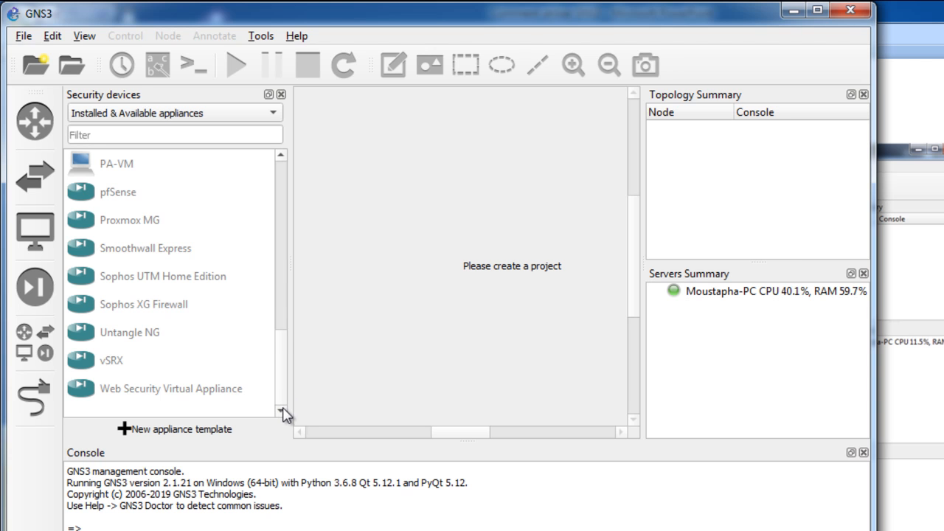
left_click(286, 306)
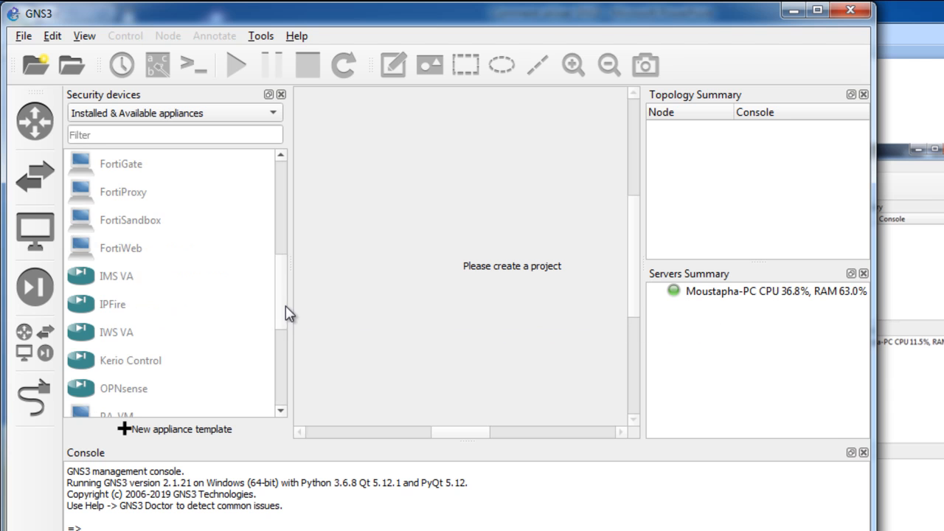
left_click(286, 350)
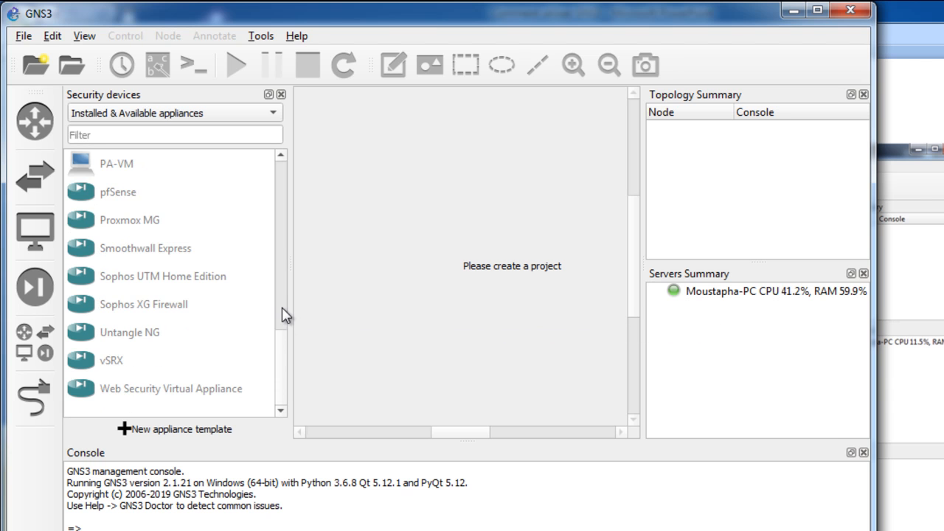
left_click(38, 396)
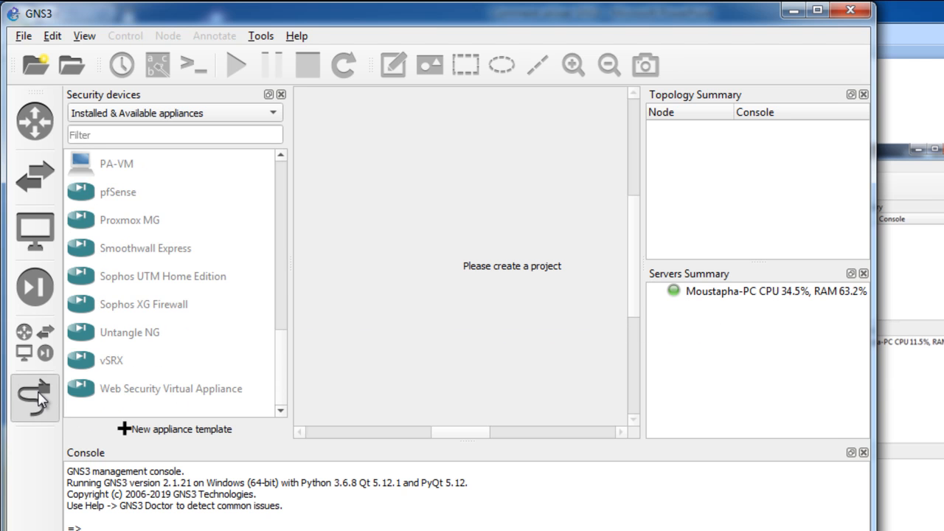
left_click(41, 398)
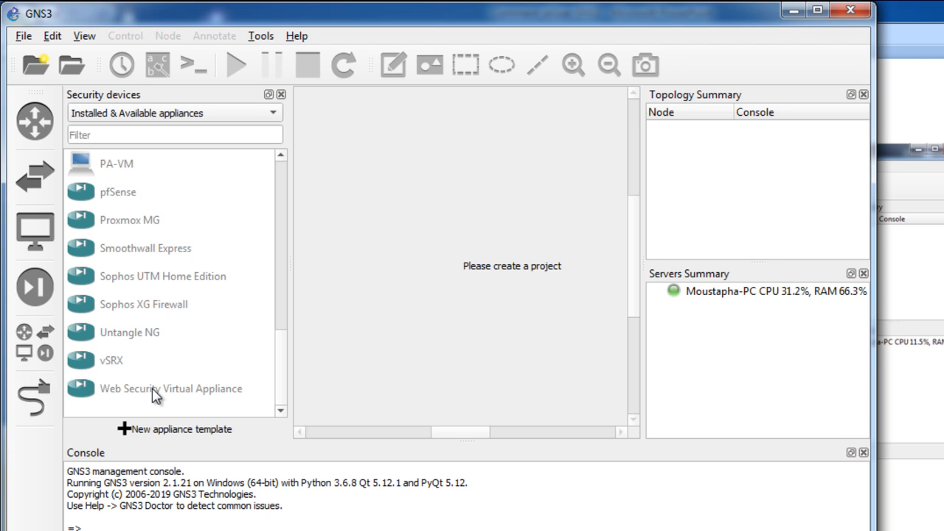
left_click(281, 96)
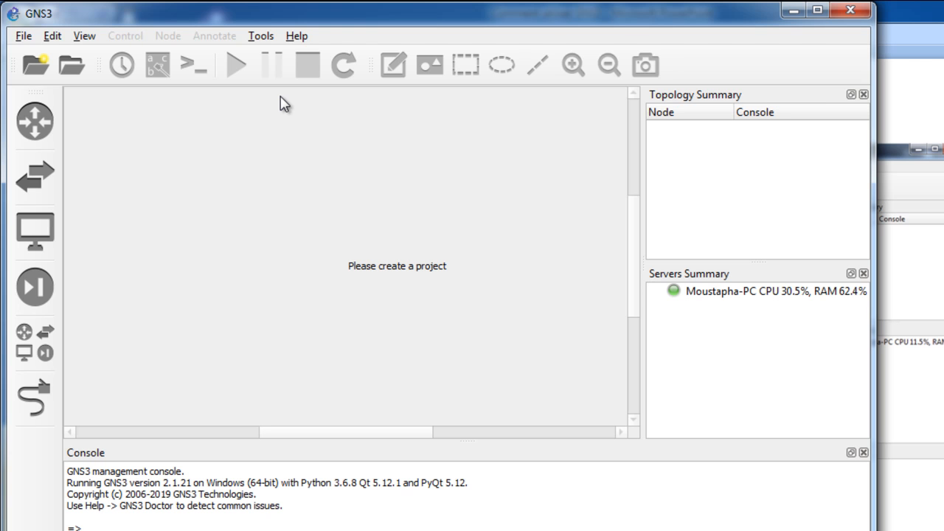
left_click(25, 37)
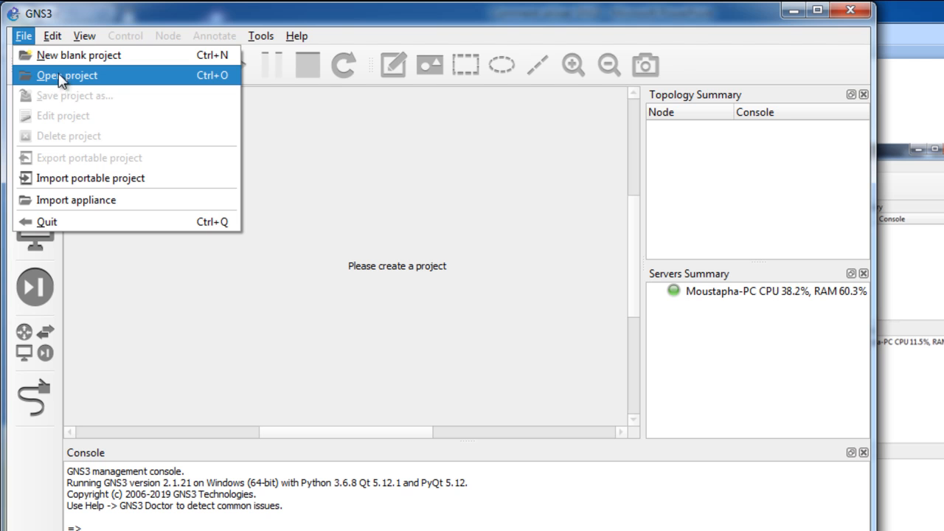
left_click(329, 118)
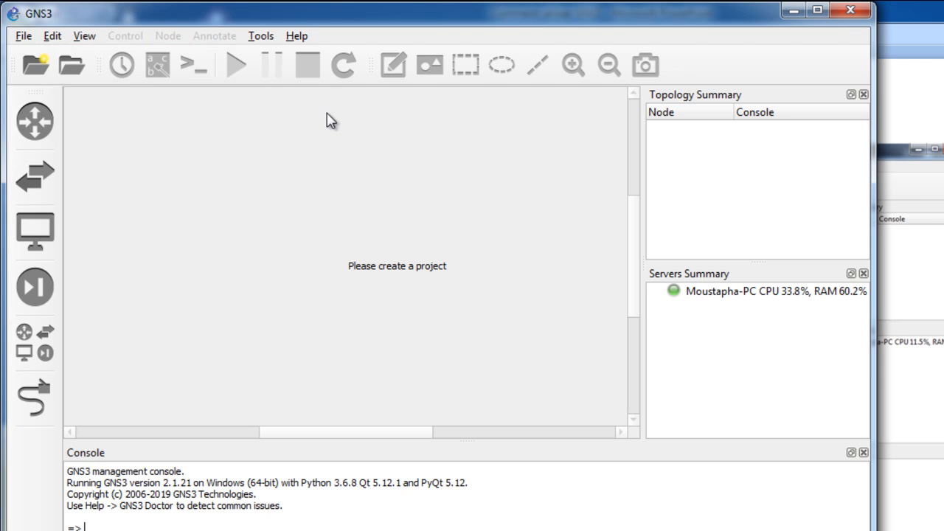
left_click(44, 70)
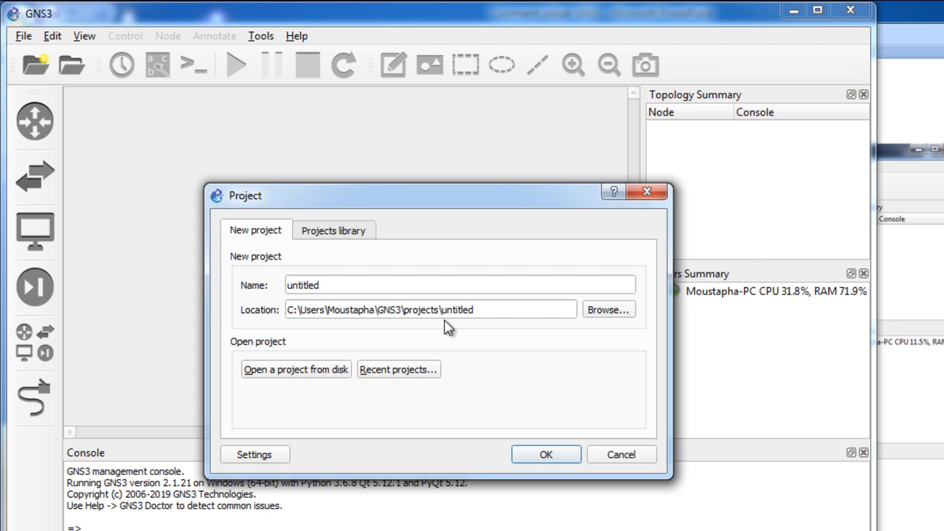
double_click(309, 285)
key("BackSpace")
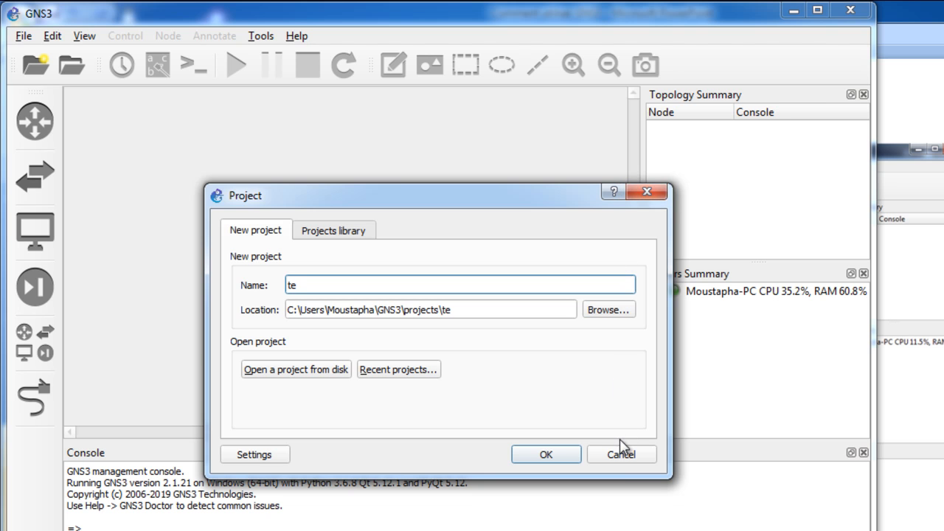
left_click(621, 457)
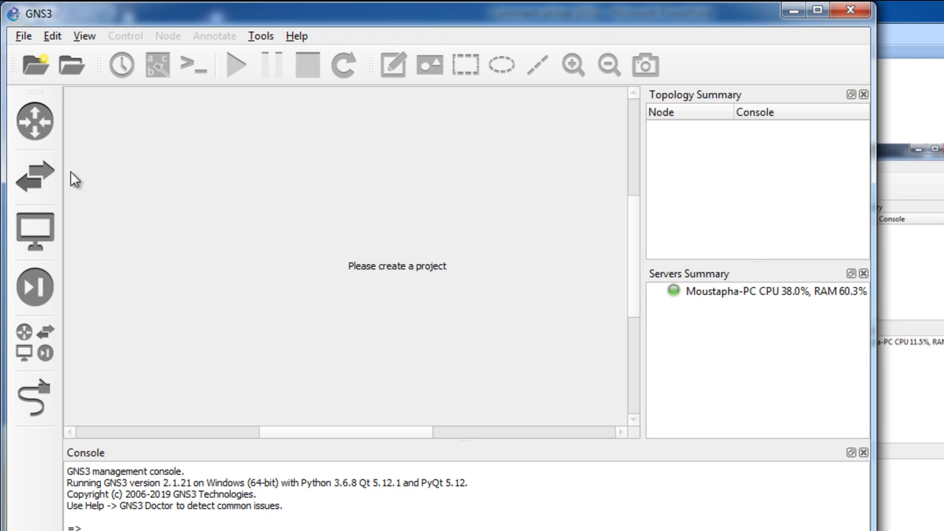
- From the router list, start a new IOS router template using a real IOS image, browse for a new image file and cancel the selection
left_click(39, 118)
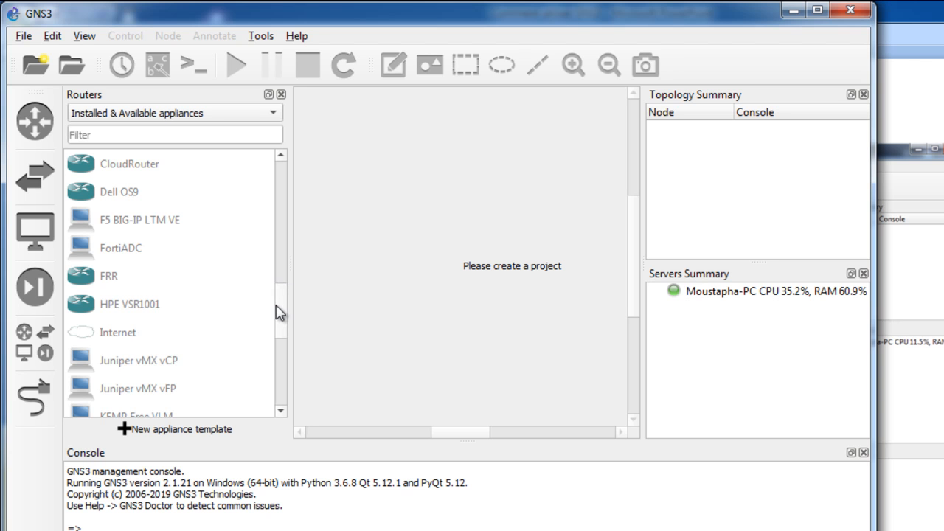
scroll(281, 289, "up", 3)
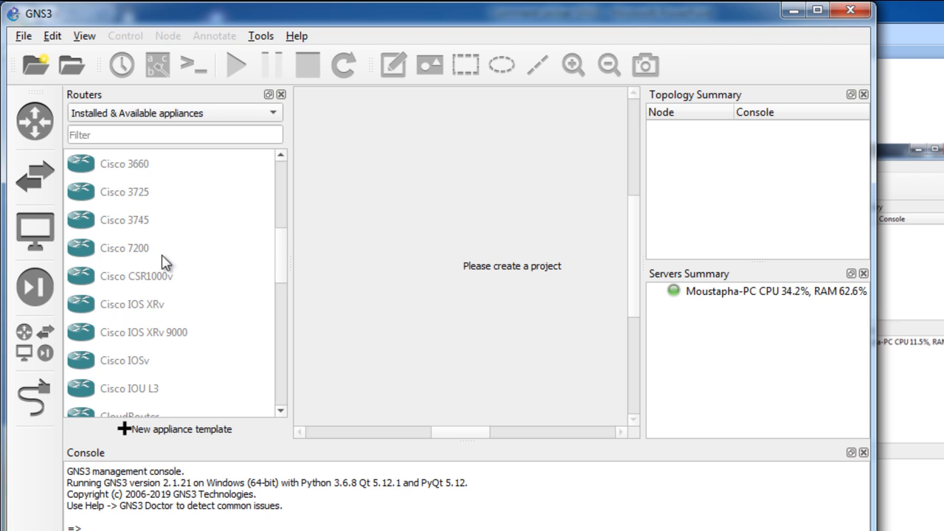
left_click(133, 432)
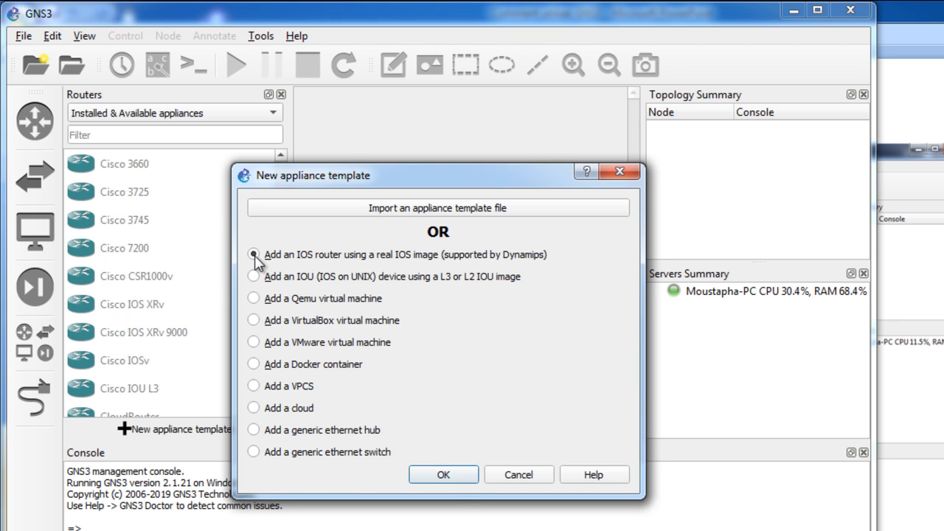
left_click(454, 477)
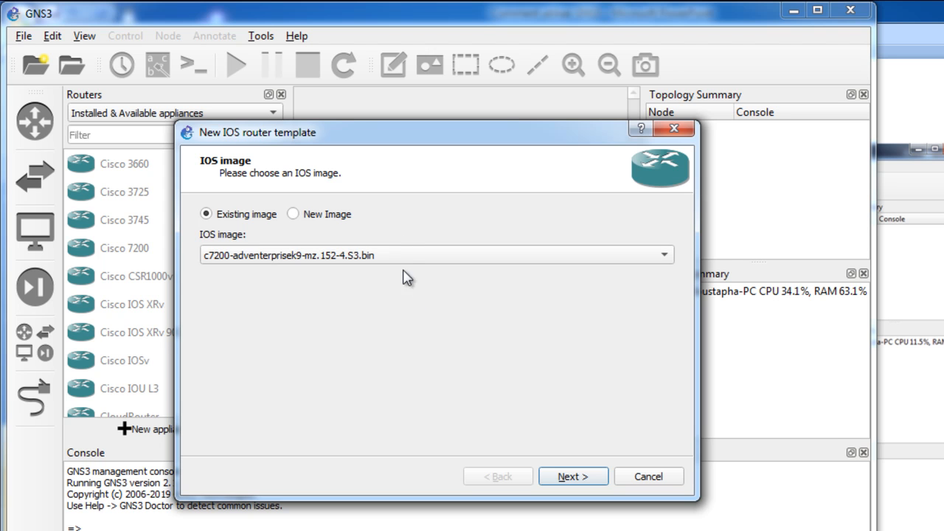
left_click(296, 216)
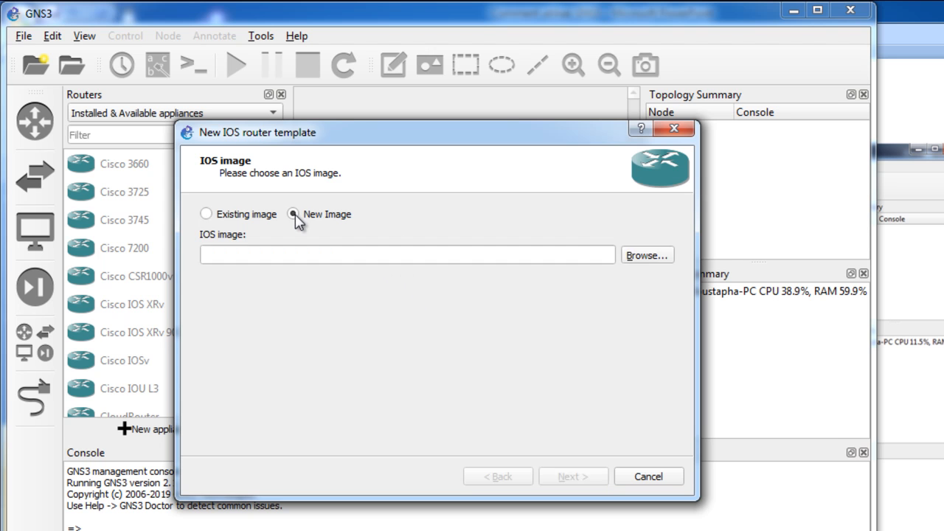
left_click(639, 260)
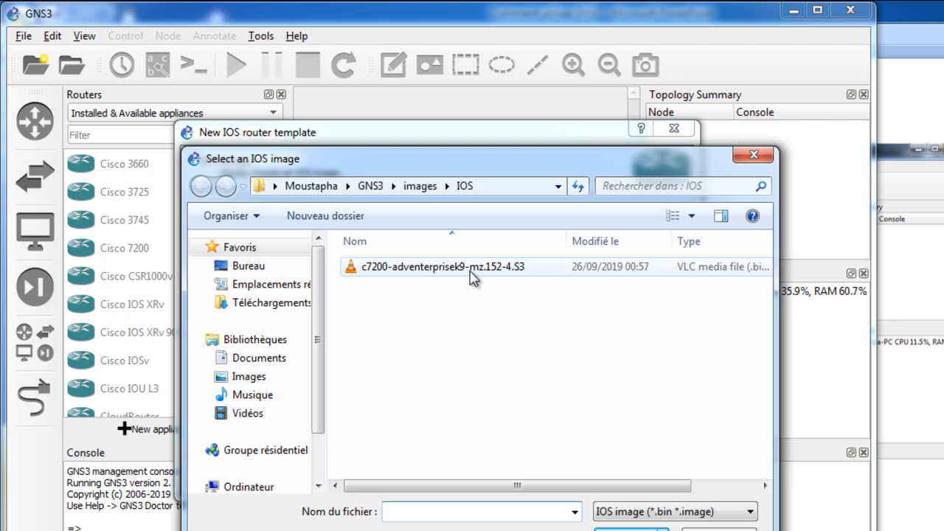
left_click(755, 155)
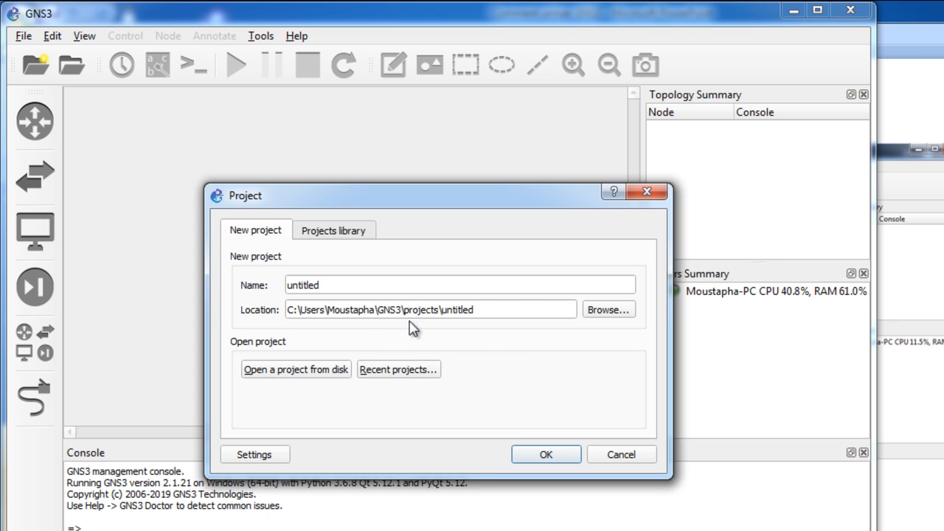
- Name the new project TEST
left_click(308, 287)
double_click(309, 286)
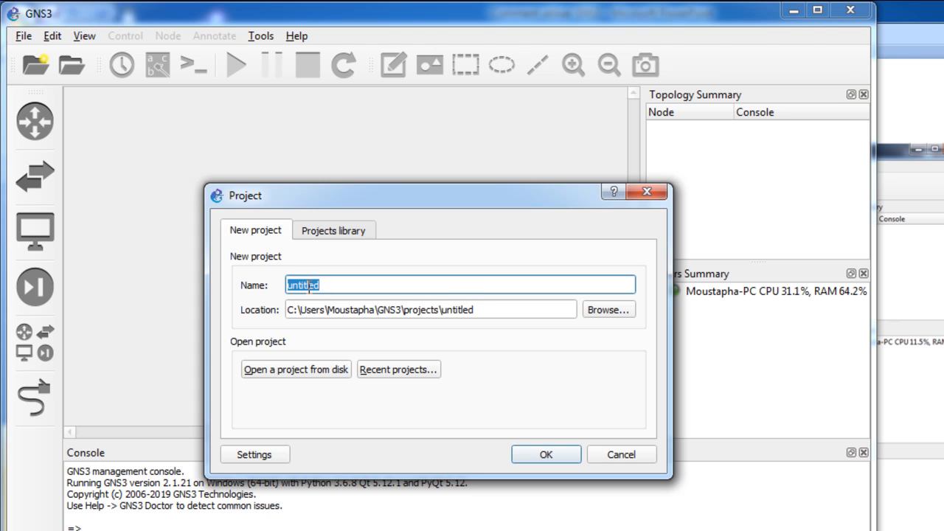
key("BackSpace")
type("TEST")
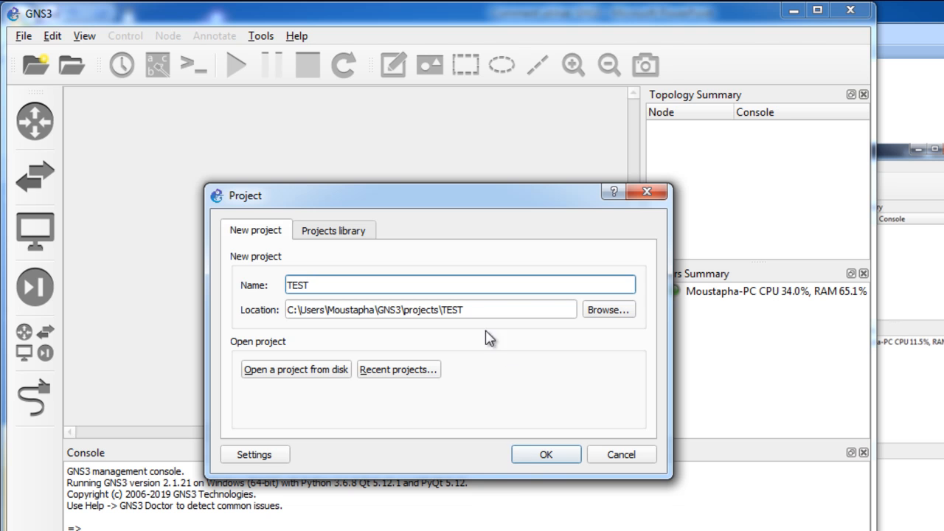
- Create the TEST project, and place a c7200 router in its empty workspace
left_click(536, 457)
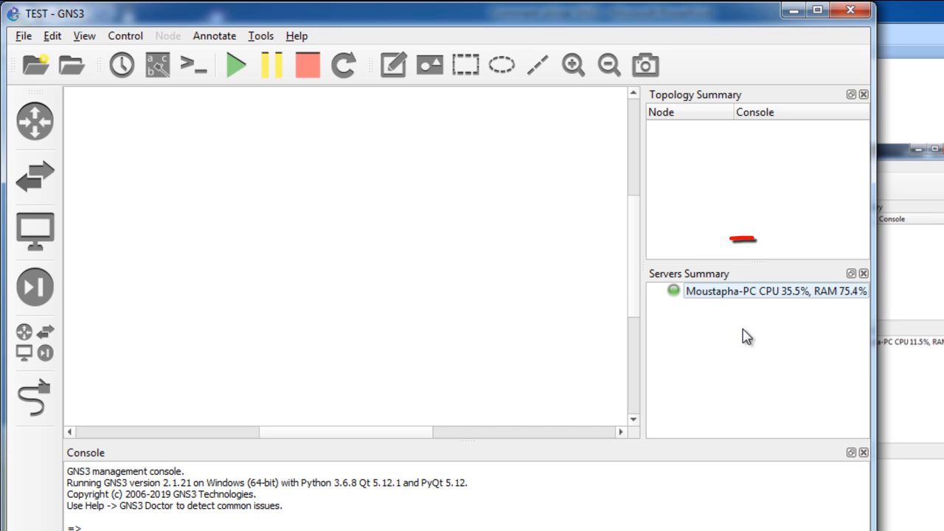
mouse_move(755, 303)
left_click(35, 127)
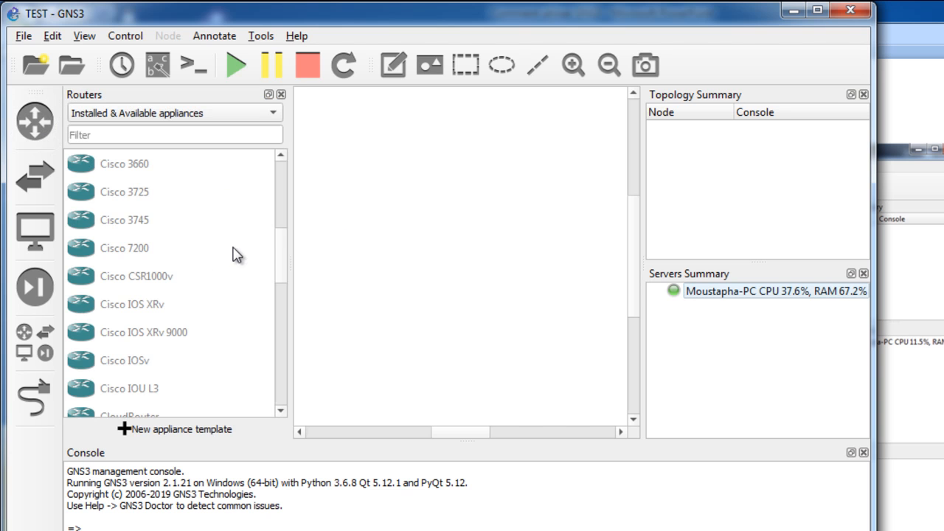
left_click(280, 213)
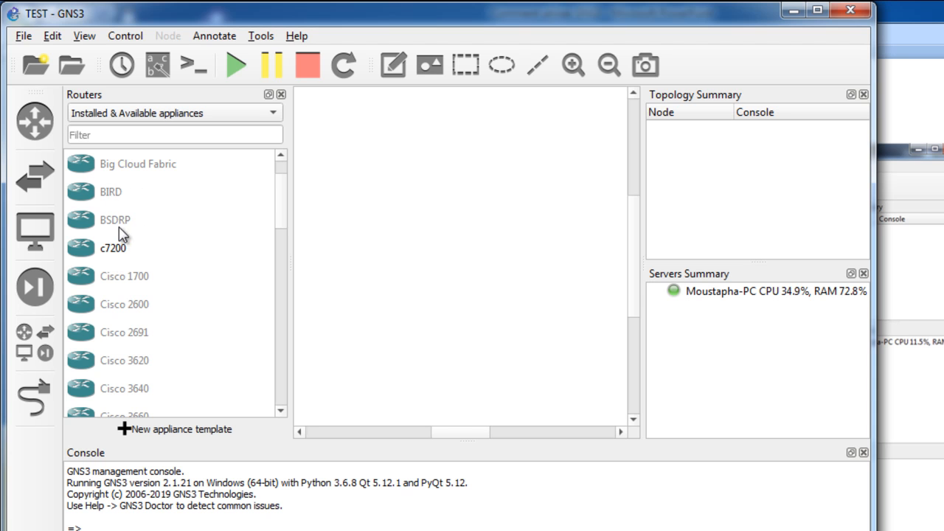
left_click(113, 255)
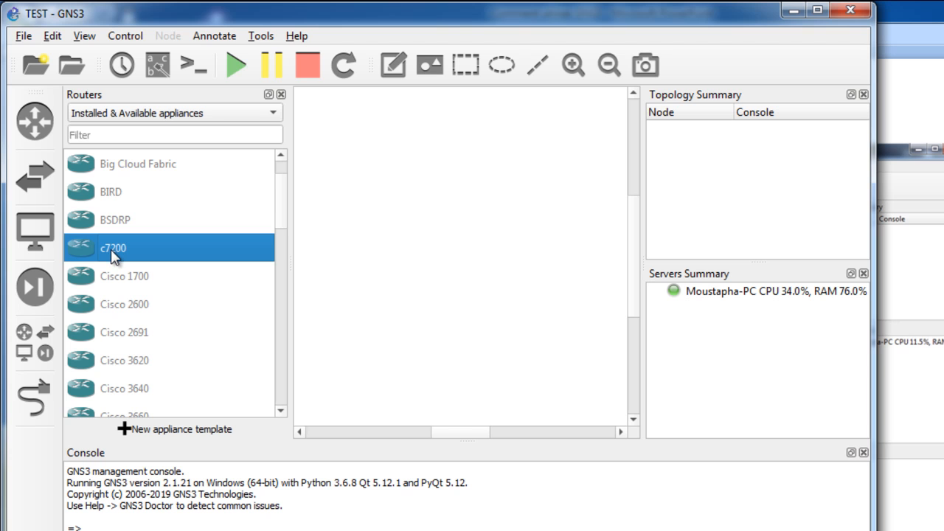
left_click_drag(112, 254, 422, 301)
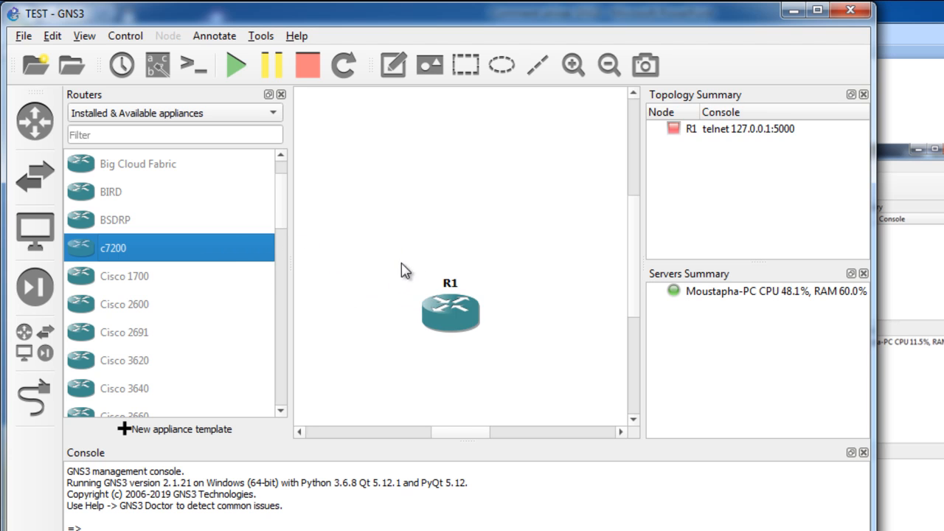
left_click(280, 94)
left_click_drag(337, 329, 336, 301)
- Start router R1 and open its console
right_click(336, 301)
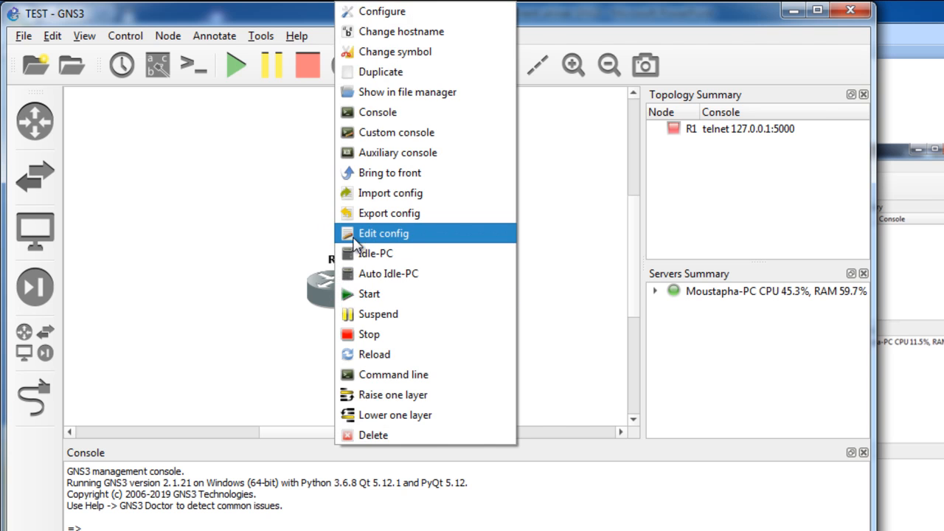
left_click(362, 299)
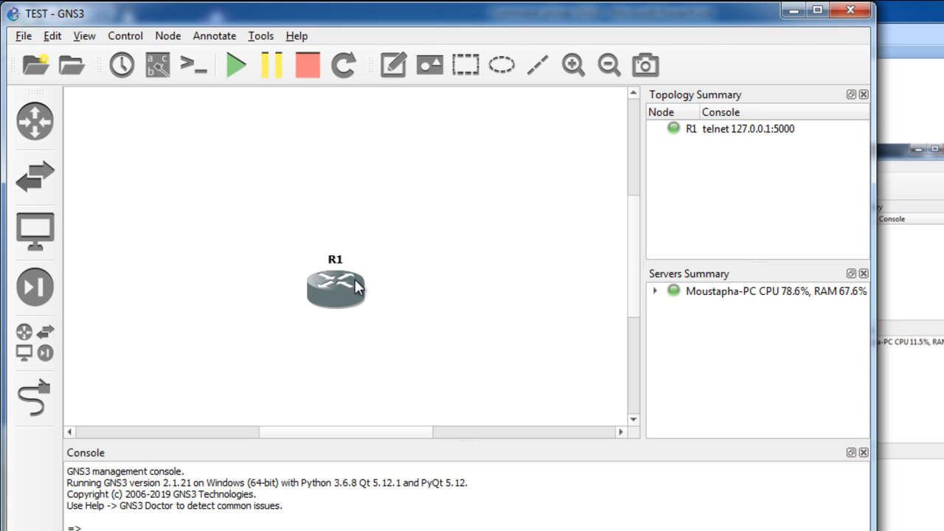
mouse_move(356, 279)
right_click(352, 298)
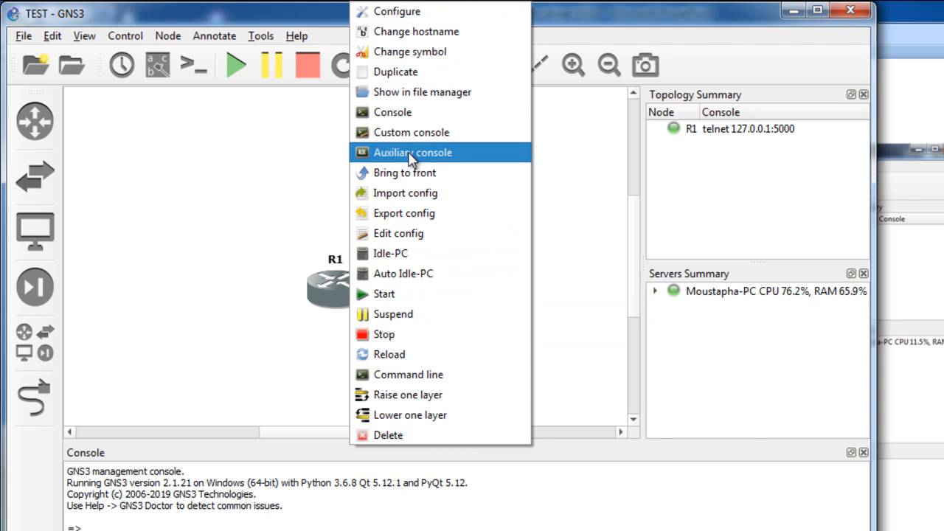
left_click(406, 118)
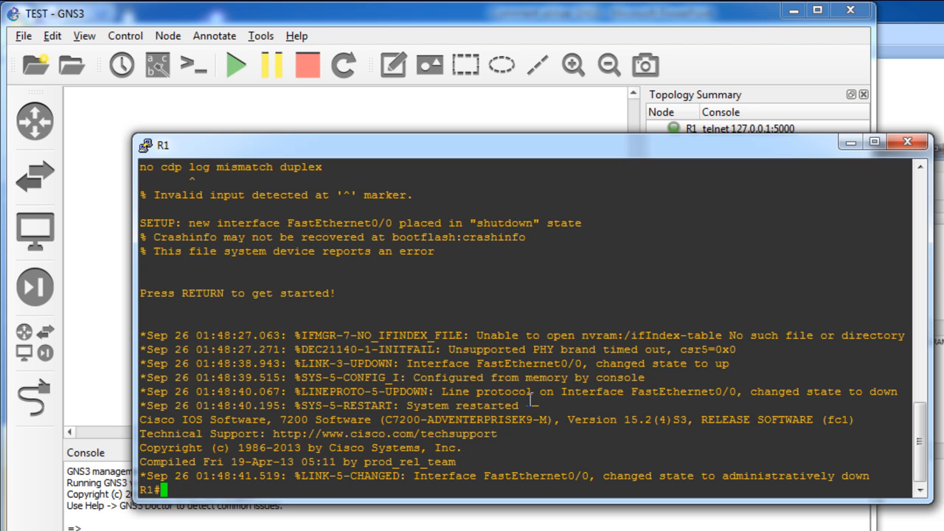
- List the exec commands available in R1's privileged mode and page through them to the end
type("?")
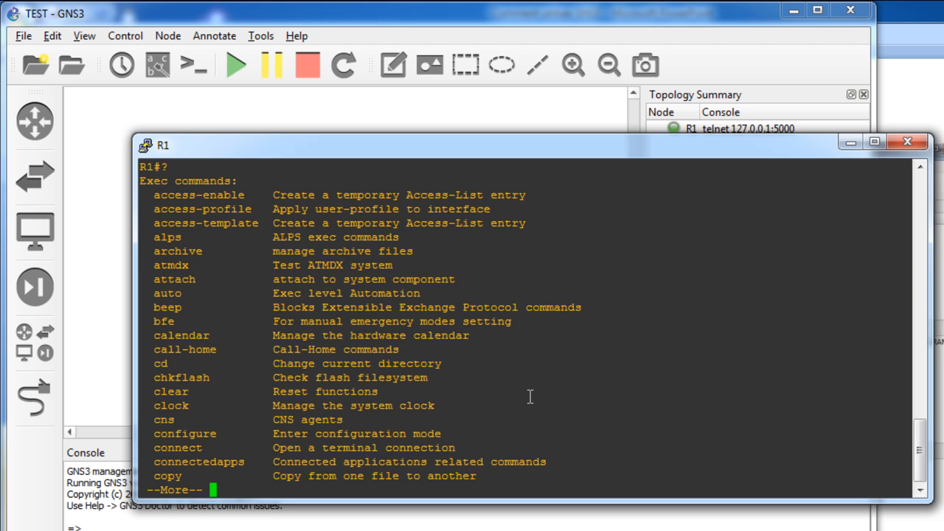
key("Return")
key("Return")
key("Return")
key("Return")
key("Return")
key("Return")
key("Return")
key("Return")
key("Return")
key("Return")
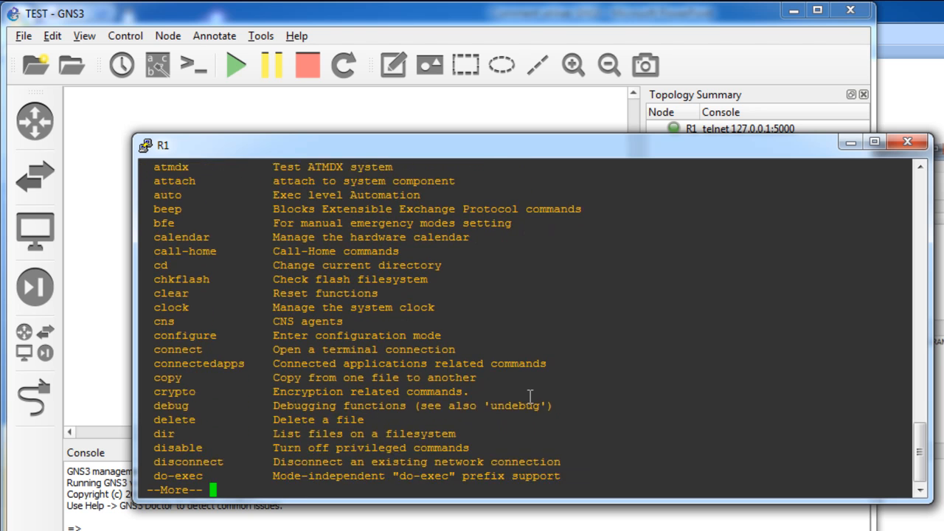
key("Return")
key("Return")
key("Return")
key("Return")
key("Return")
key("Return")
key("Return")
key("Return")
key("Return")
key("Return")
key("Return")
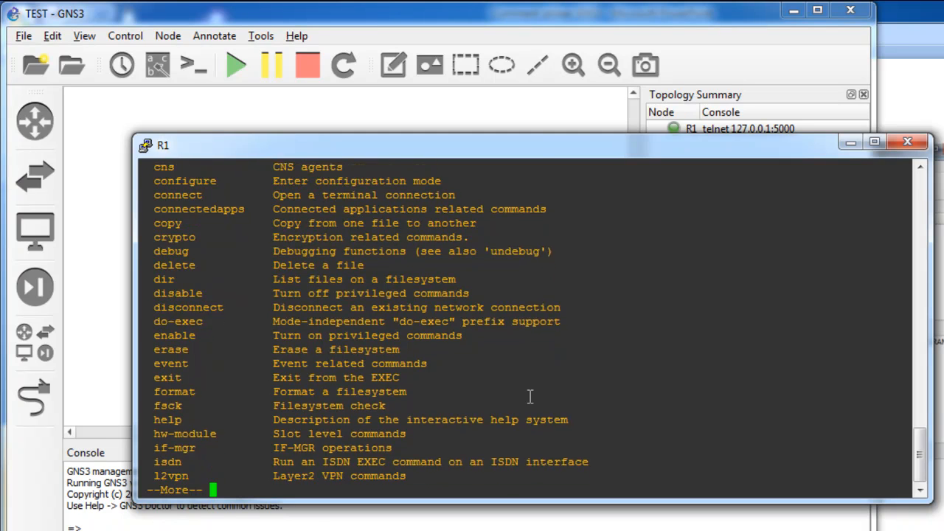
key("Return")
key("Return")
key("Return")
key("Return")
key("Return")
key("Return")
key("Return")
key("Return")
key("Return")
key("Return")
key("Return")
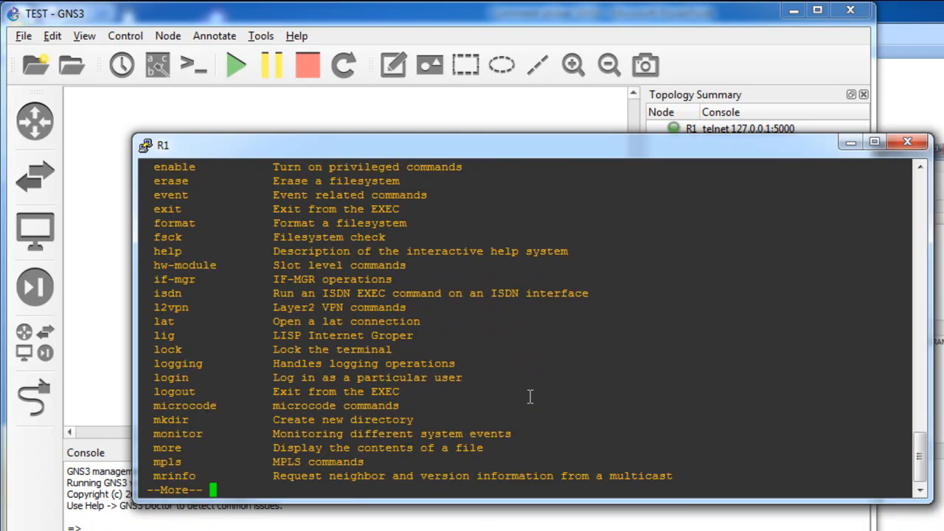
key("Return")
key("Return")
key("Return")
key("Return")
key("Return")
key("Return")
key("Return")
key("Return")
key("Return")
key("Return")
key("Return")
key("Return")
key("Return")
key("Return")
key("Return")
key("Return")
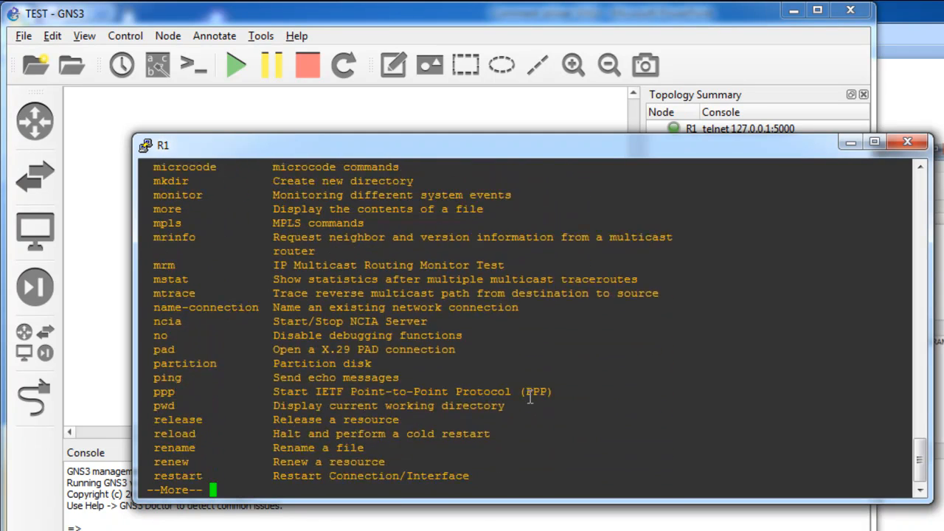
key("Return")
key("Return")
key("Return")
key("Return")
key("Return")
key("Return")
key("Return")
key("Return")
key("Return")
key("Return")
key("Return")
key("Return")
key("Return")
key("Return")
key("Return")
key("Return")
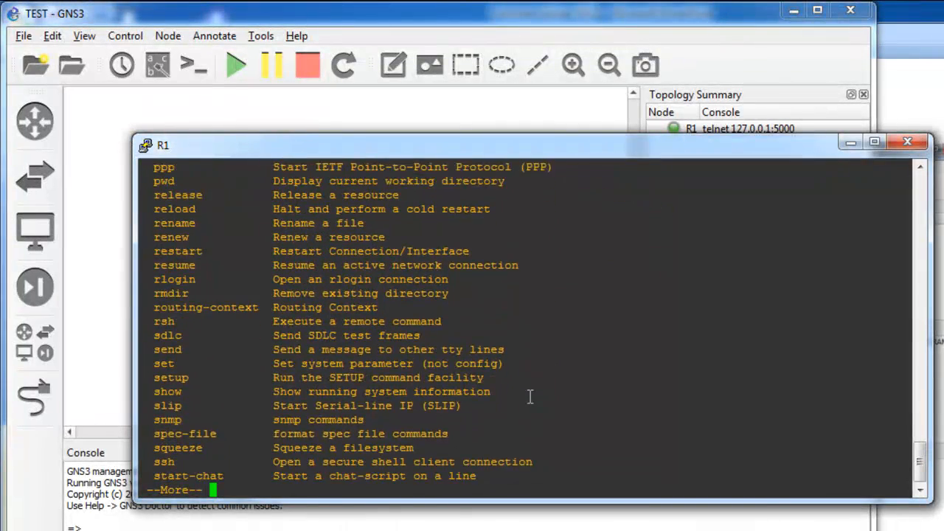
key("Return")
key("Return")
key("Return")
key("Return")
key("Return")
key("Return")
key("Return")
key("Return")
key("Return")
key("Return")
key("Return")
key("Return")
key("Return")
key("Return")
key("Return")
key("Return")
key("Return")
key("Return")
key("Return")
key("Return")
key("Return")
key("Return")
key("Return")
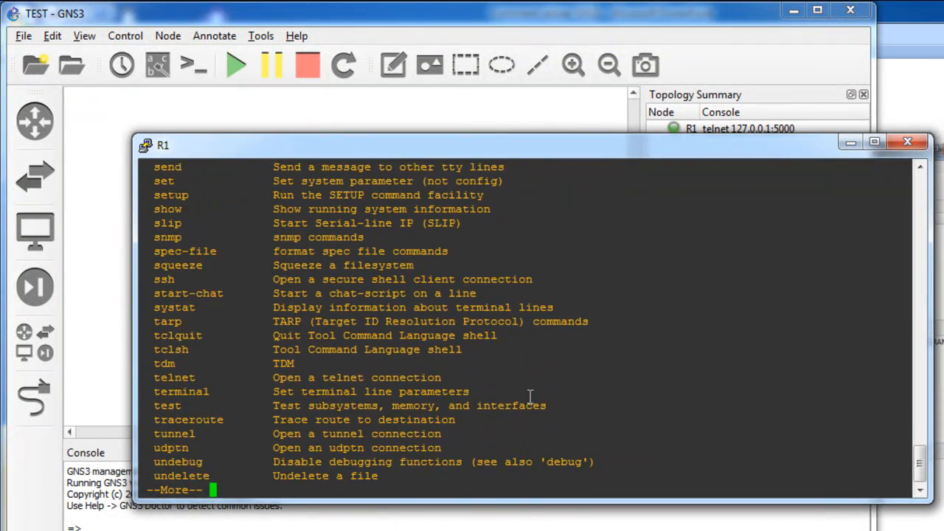
key("Return")
key("Return")
key("Return")
key("Return")
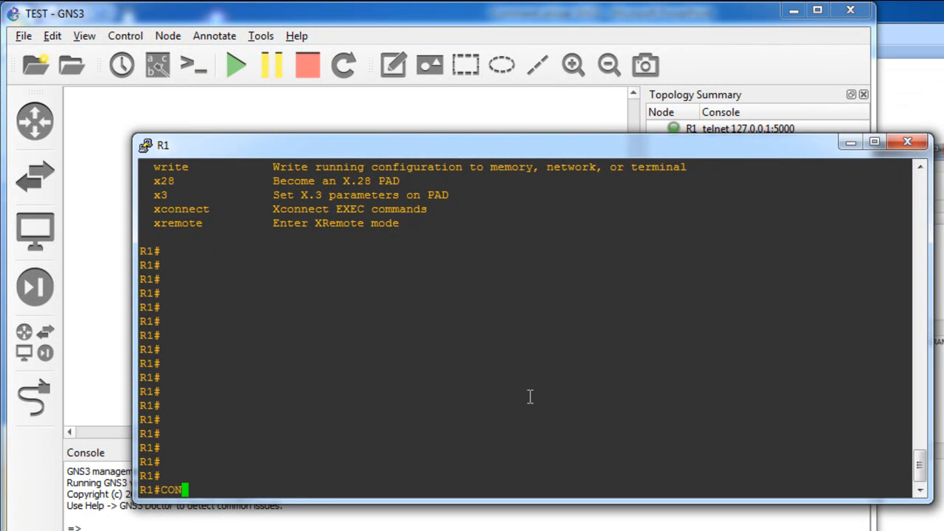
- Enter global configuration mode on R1 with the command CONF T
type("T")
key("Return")
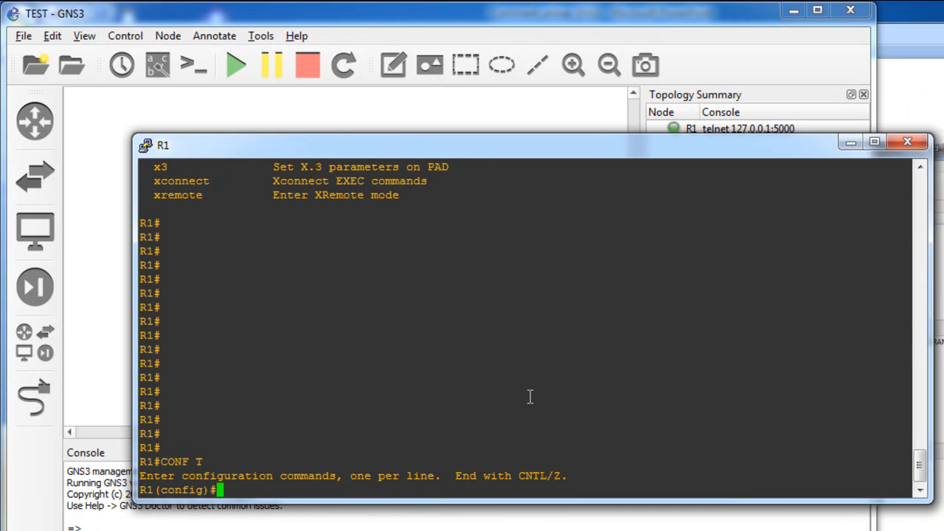
- List the commands available in R1's global configuration mode, page through them to the end, and close the console
type("?")
key("Return")
key("Return")
key("Return")
key("Return")
key("Return")
key("Return")
key("Return")
key("Return")
key("Return")
key("Return")
key("Return")
key("Return")
key("Return")
key("Return")
key("Return")
key("Return")
key("Return")
key("Return")
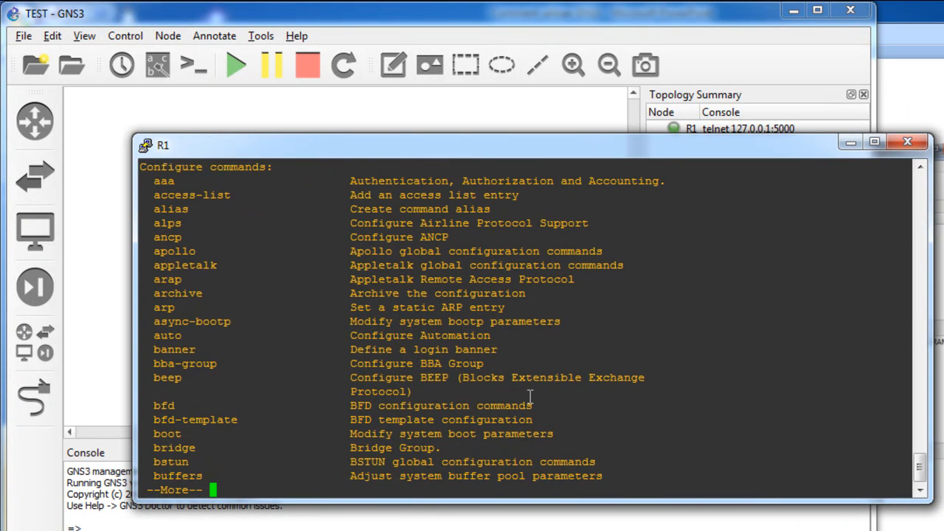
key("Return")
key("Return")
key("Return")
key("Return")
key("Return")
key("Return")
key("Return")
key("Return")
key("Return")
key("Return")
key("Return")
key("Return")
key("Return")
key("Return")
key("Return")
key("Return")
key("Return")
key("Return")
key("Return")
key("Return")
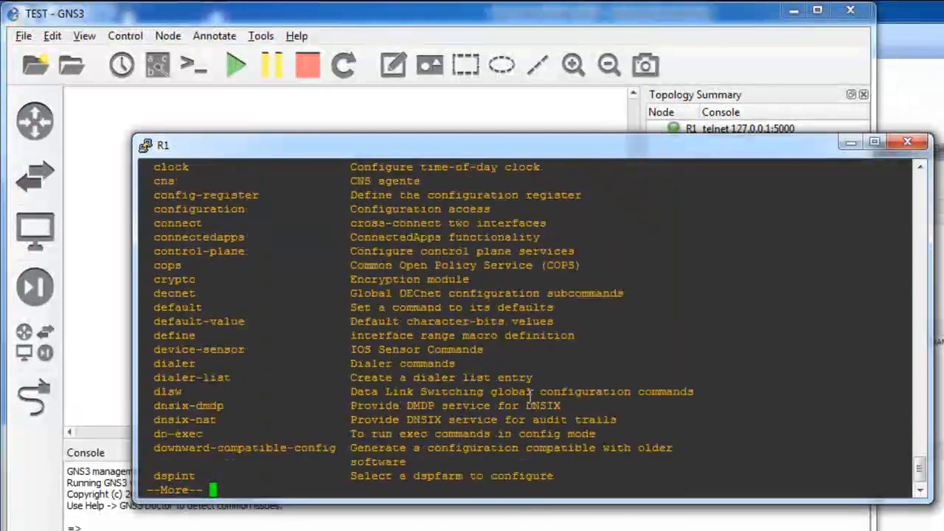
key("Return")
key("Return")
key("Return")
key("Return")
key("Return")
key("Return")
key("Return")
key("Return")
key("Return")
key("Return")
key("Return")
key("Return")
key("Return")
key("Return")
key("Return")
key("Return")
key("Return")
key("Return")
key("Return")
key("Return")
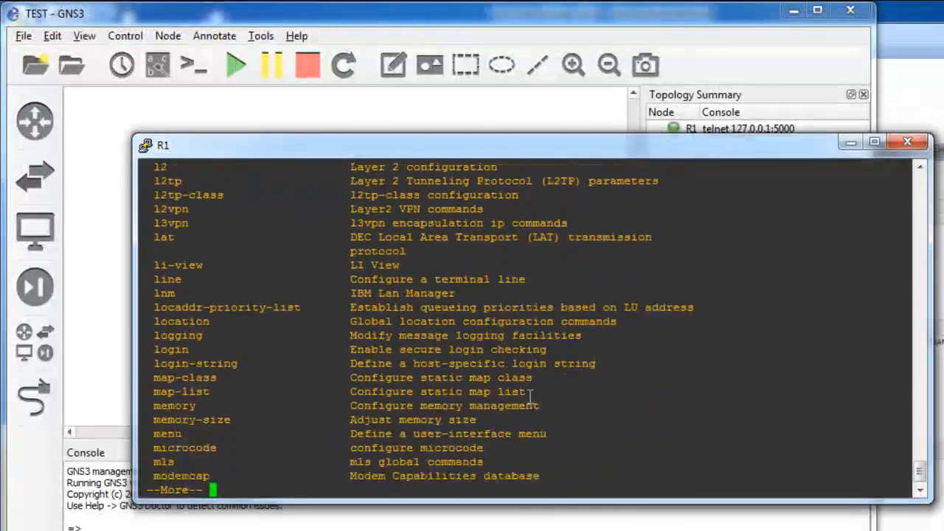
key("Return")
key("Return")
key("Return")
key("Return")
key("Return")
key("Return")
key("Return")
key("Return")
key("Return")
key("Return")
key("Return")
key("Return")
key("Return")
key("Return")
key("Return")
key("Return")
key("Return")
key("Return")
key("Return")
key("Return")
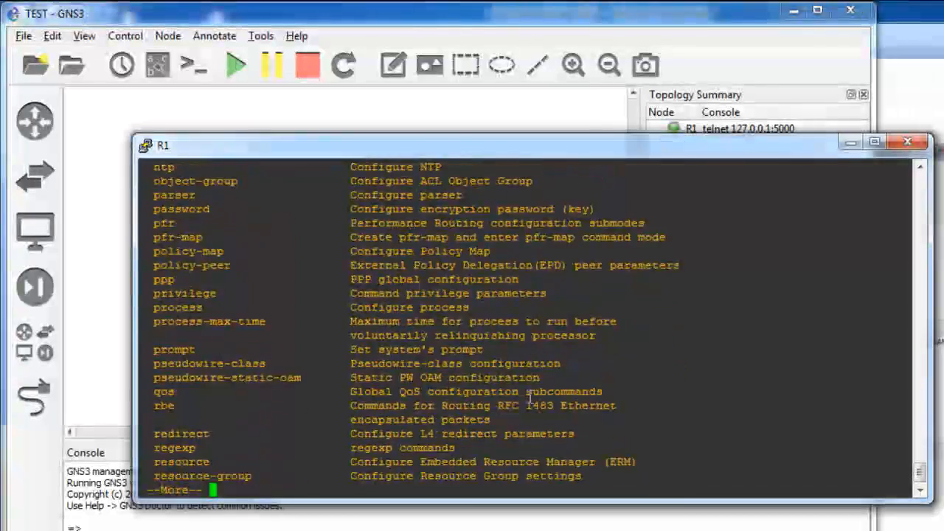
key("Return")
key("Return")
key("Return")
key("Return")
key("Return")
key("Return")
key("Return")
key("Return")
key("Return")
key("Return")
key("Return")
key("Return")
key("Return")
key("Return")
key("Return")
key("Return")
key("Return")
key("Return")
key("Return")
key("Return")
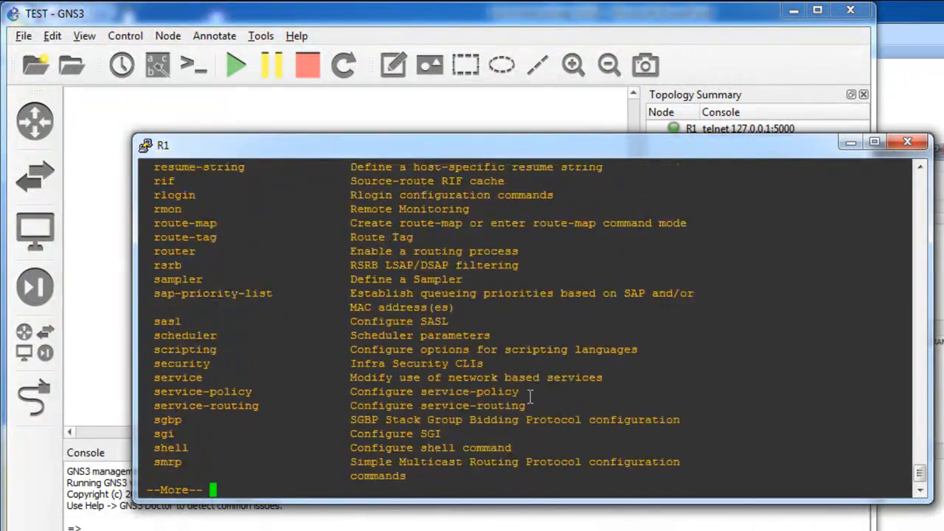
key("Return")
key("Return")
key("Return")
key("Return")
key("Return")
key("Return")
key("Return")
key("Return")
key("Return")
key("Return")
key("Return")
key("Return")
key("Return")
key("Return")
key("Return")
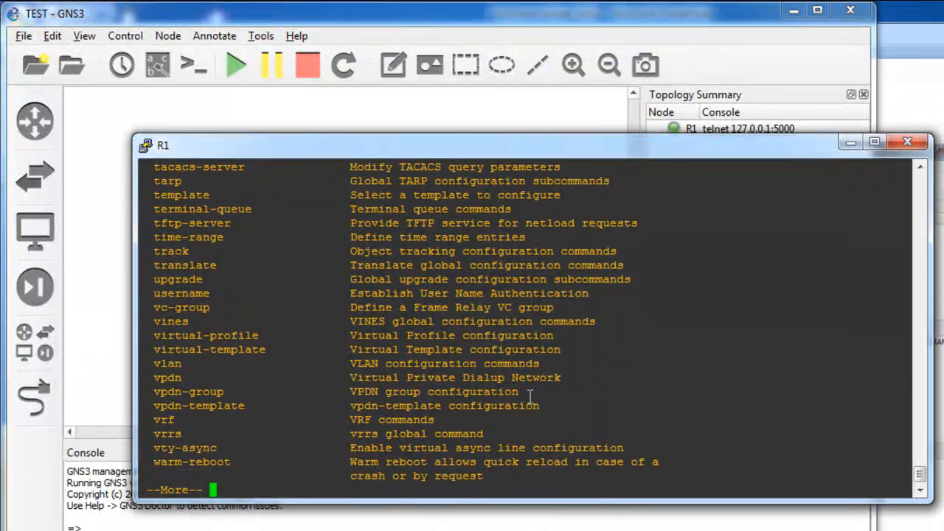
key("Return")
key("Return")
key("Return")
key("Return")
key("Return")
key("Return")
key("Return")
key("Return")
key("Return")
key("Return")
key("Return")
key("Return")
key("Return")
key("Return")
key("Return")
key("Return")
key("Return")
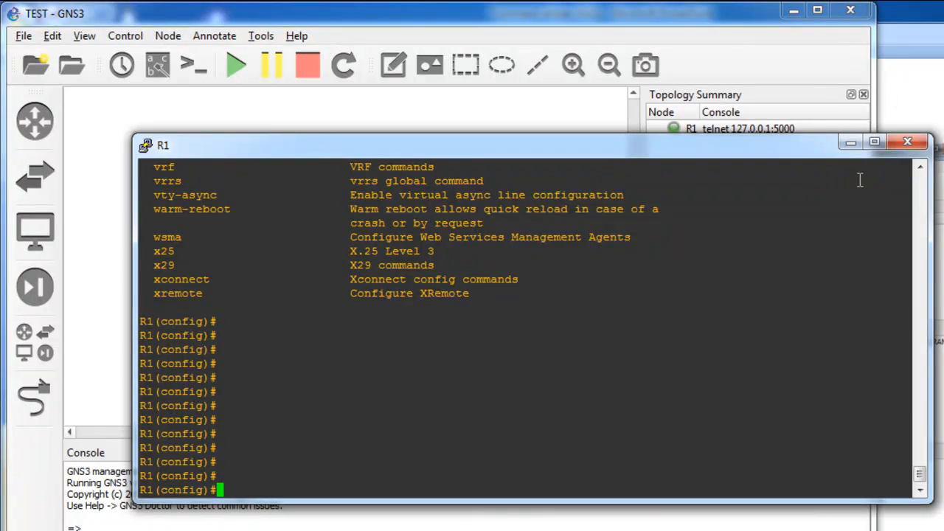
left_click(907, 144)
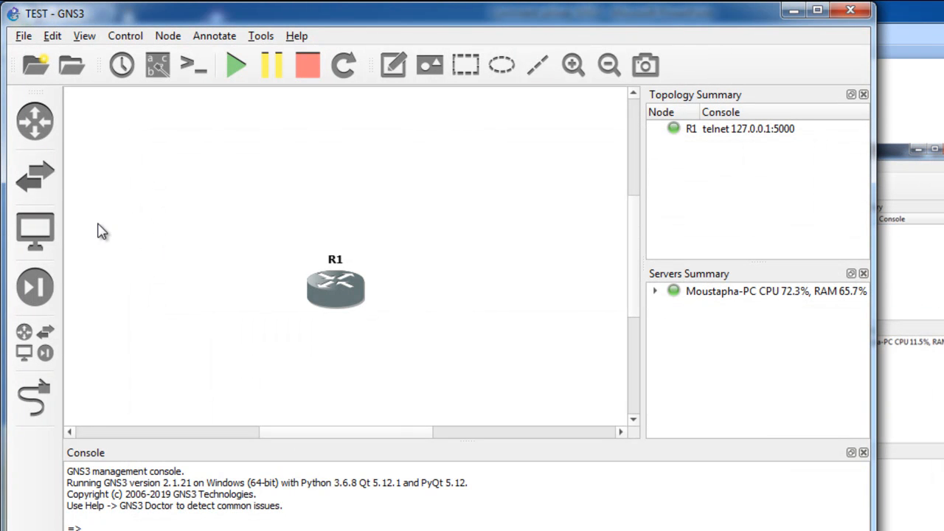
- Place a second c7200 router in the workspace above R1, and hide the router device list
left_click(27, 125)
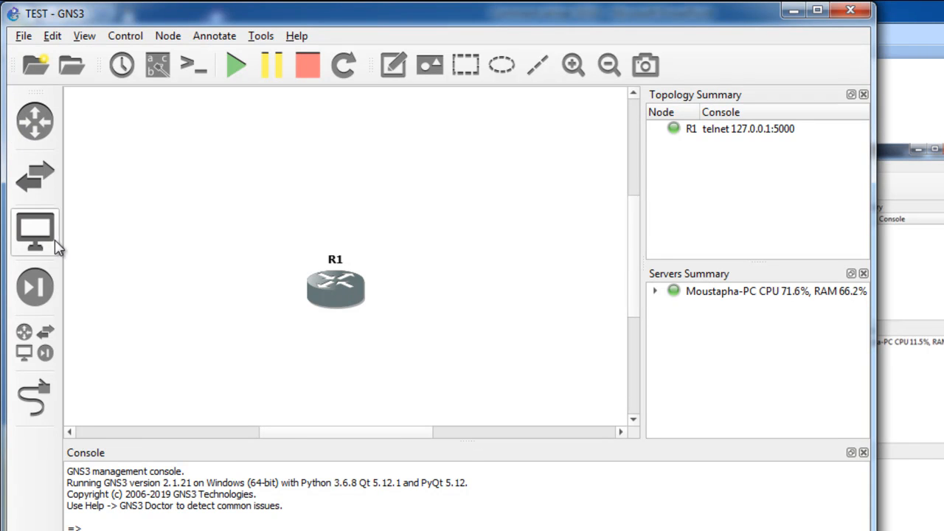
left_click(35, 126)
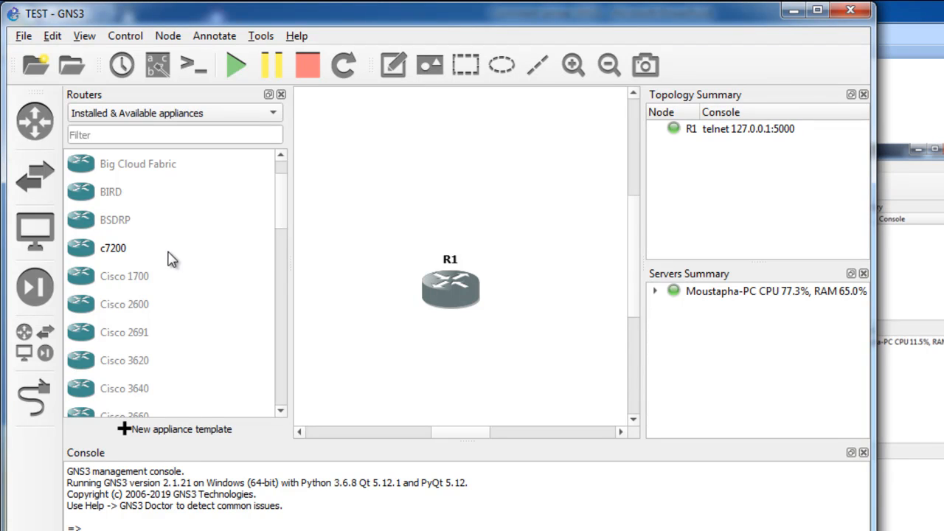
left_click_drag(125, 259, 428, 170)
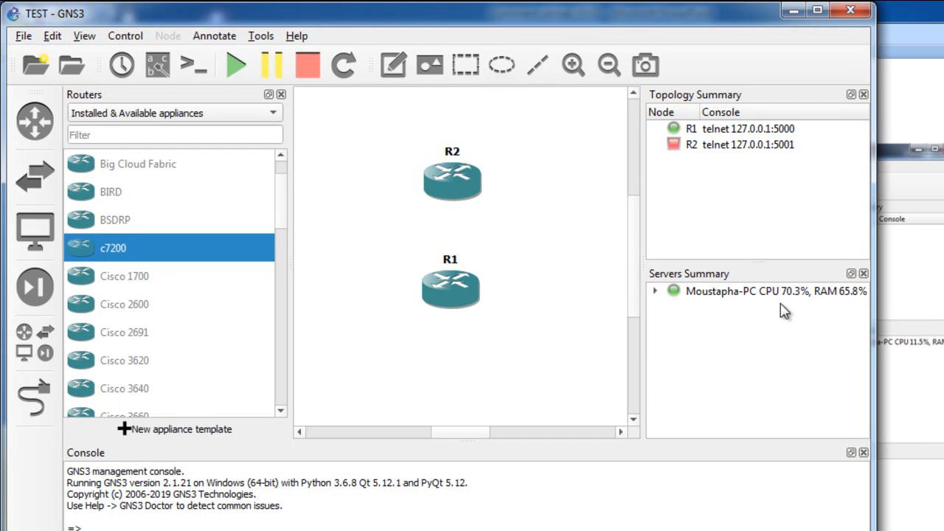
left_click(281, 95)
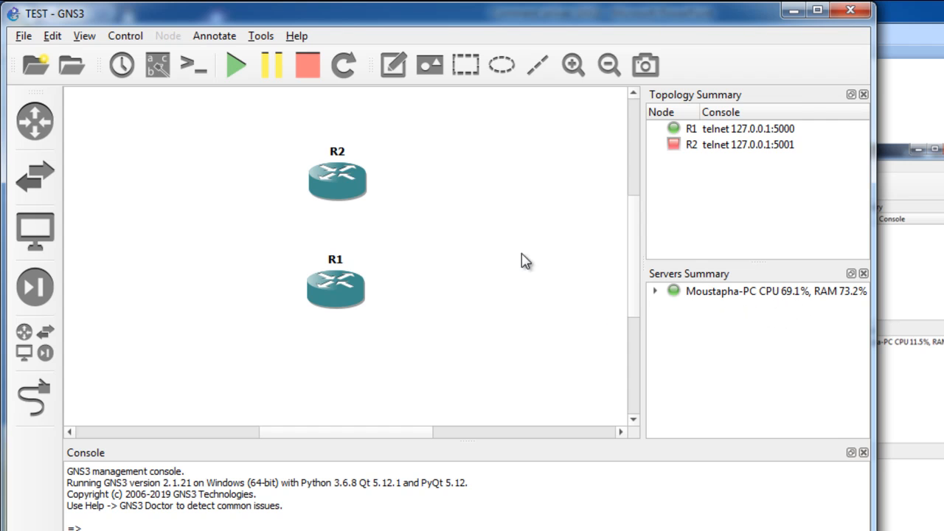
- Start router R2 and move it so it sits above and to the right of R1
right_click(334, 171)
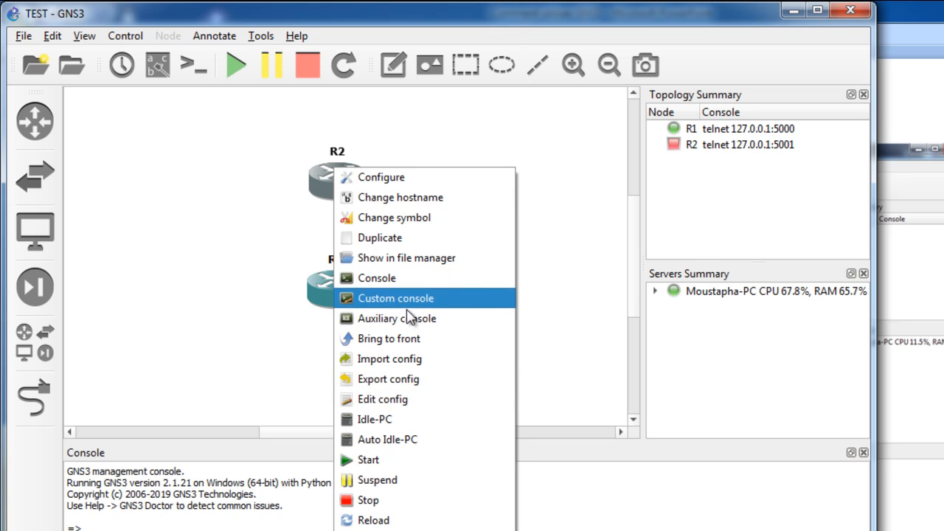
left_click(402, 460)
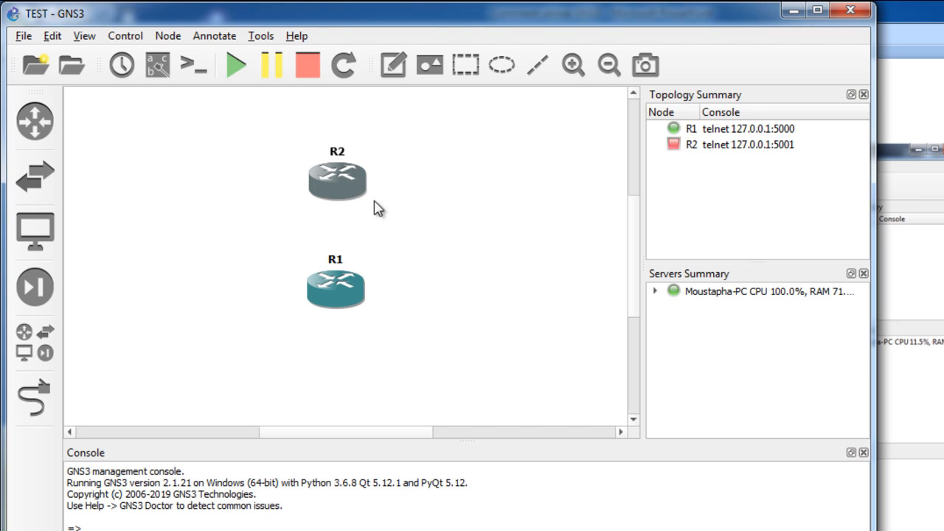
mouse_move(351, 182)
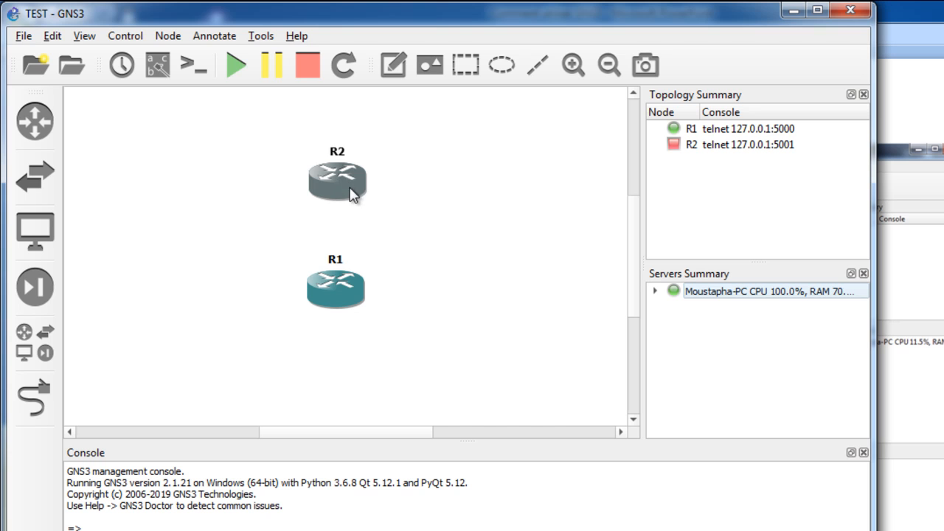
left_click_drag(353, 190, 409, 195)
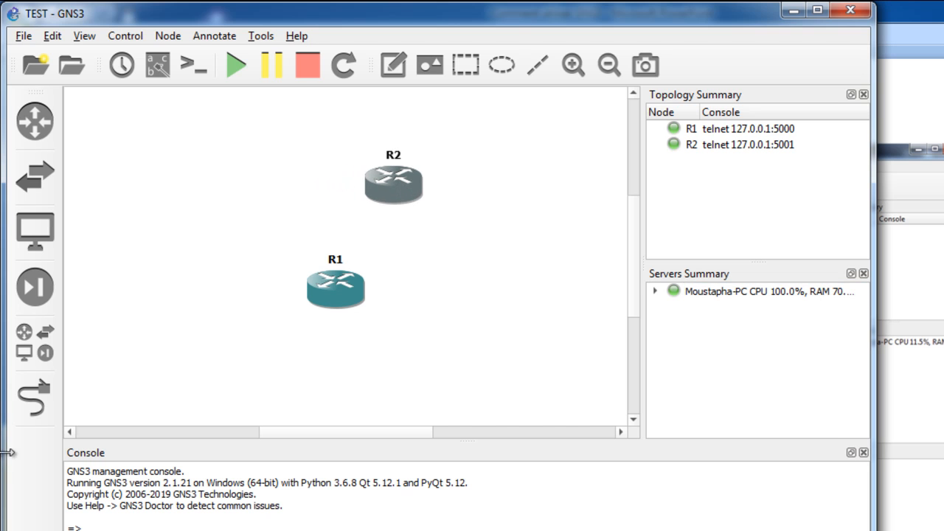
- Connect router R1 to router R2 with a link, and leave link mode
left_click(38, 406)
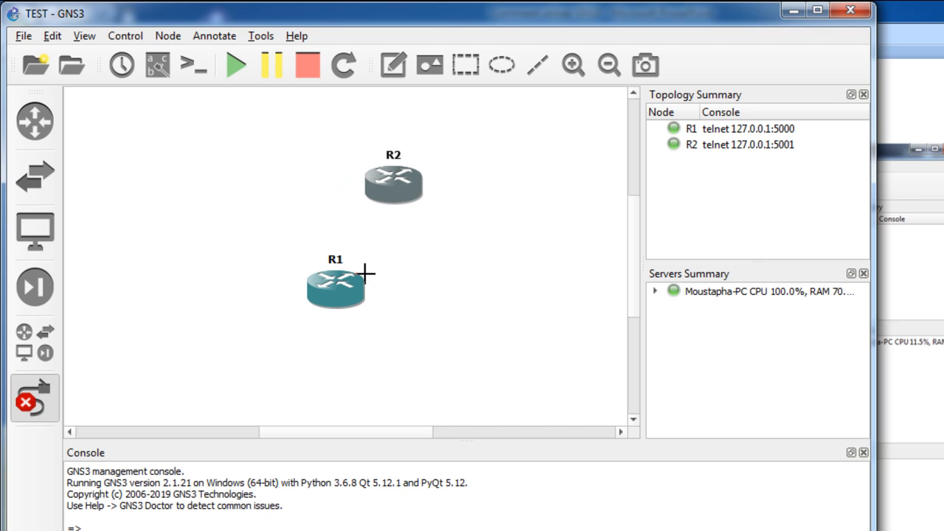
left_click(353, 293)
left_click(393, 191)
left_click(417, 204)
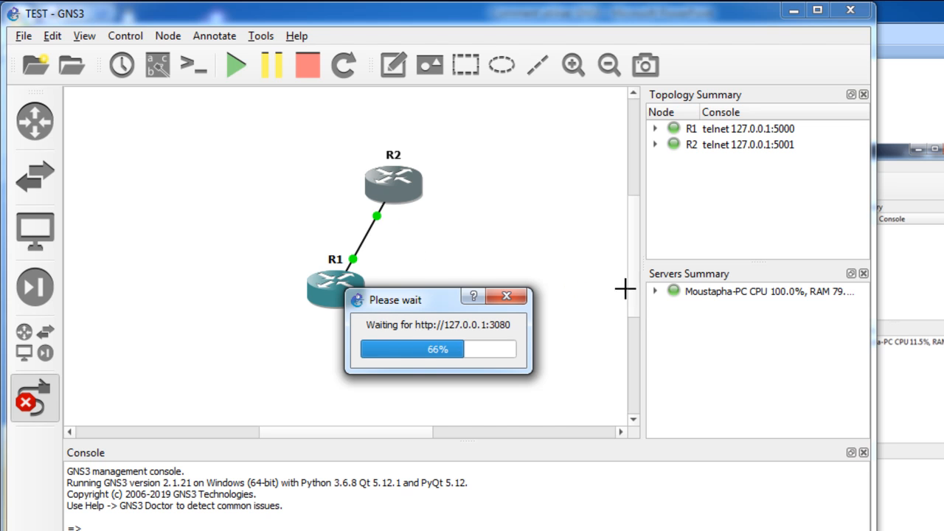
left_click(37, 412)
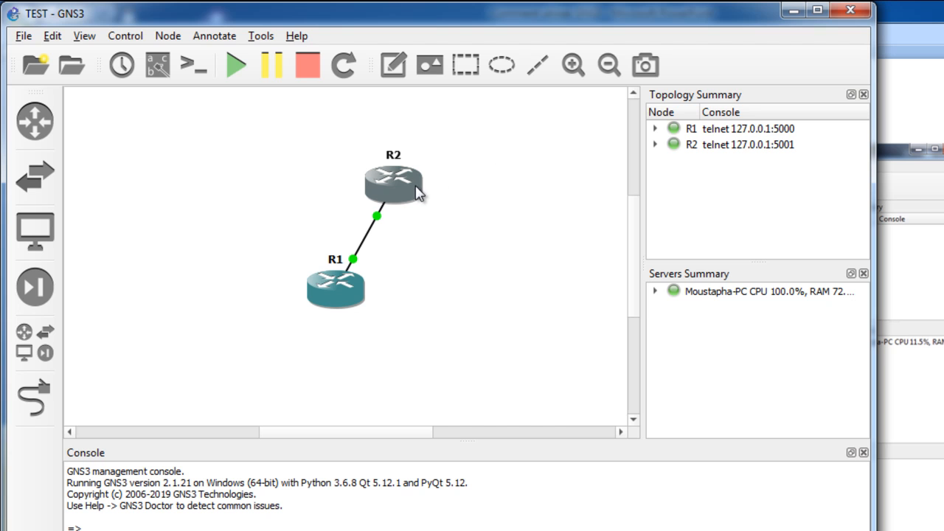